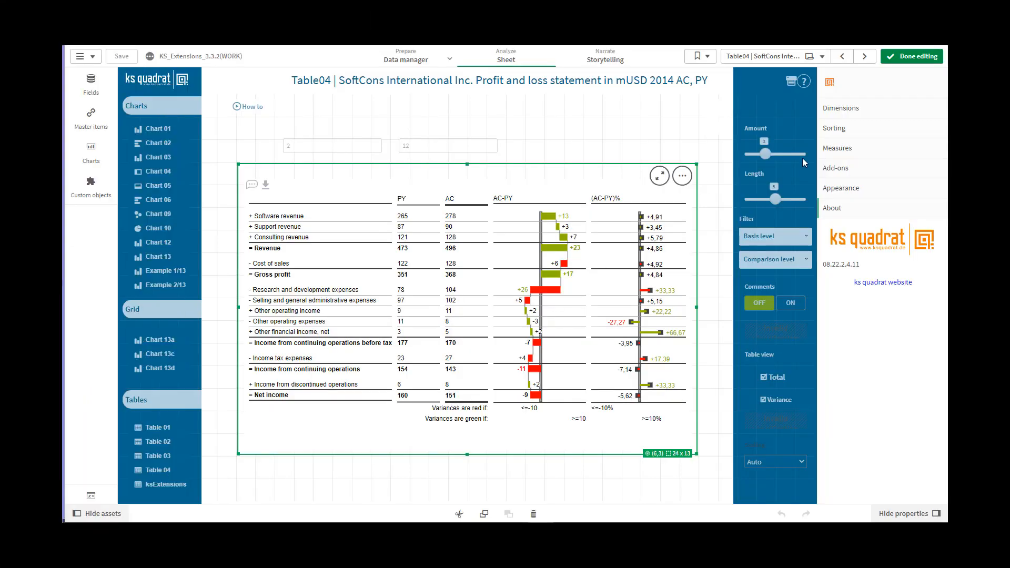
Step: In the table's KS_Table04 settings, limit the number of rows to 4 and clear the limit again
{"action": "left_click", "coordinate": [830, 152]}
{"action": "left_click", "coordinate": [837, 194]}
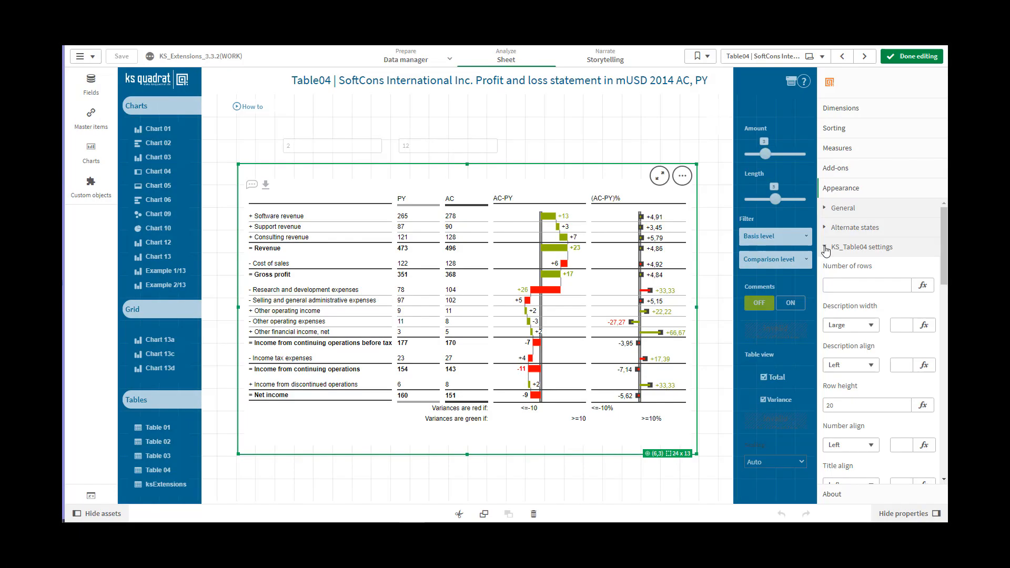
{"action": "left_click", "coordinate": [839, 285]}
{"action": "type", "text": "4"}
{"action": "left_click", "coordinate": [898, 324]}
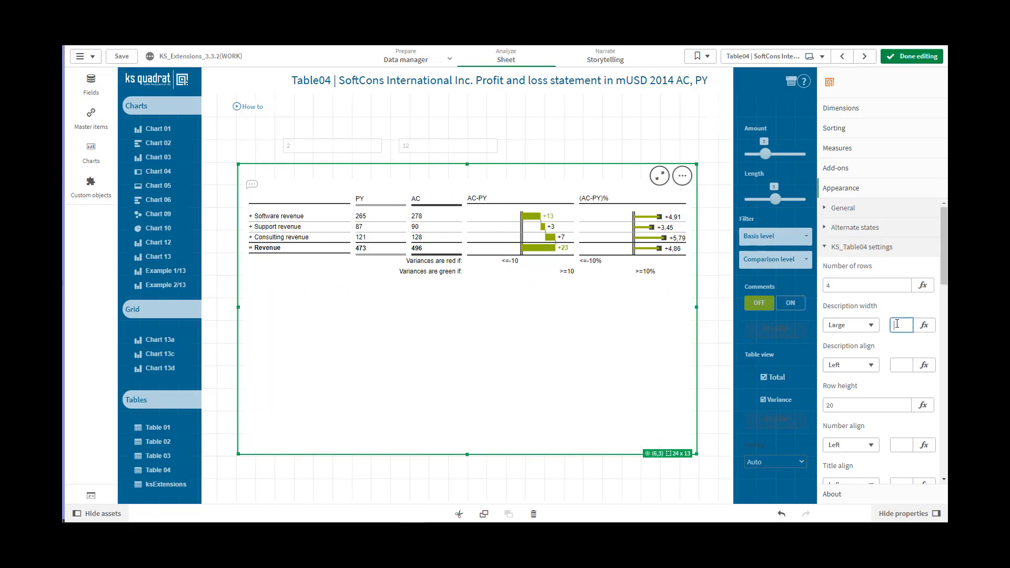
{"action": "left_click", "coordinate": [847, 283]}
{"action": "left_click", "coordinate": [896, 324]}
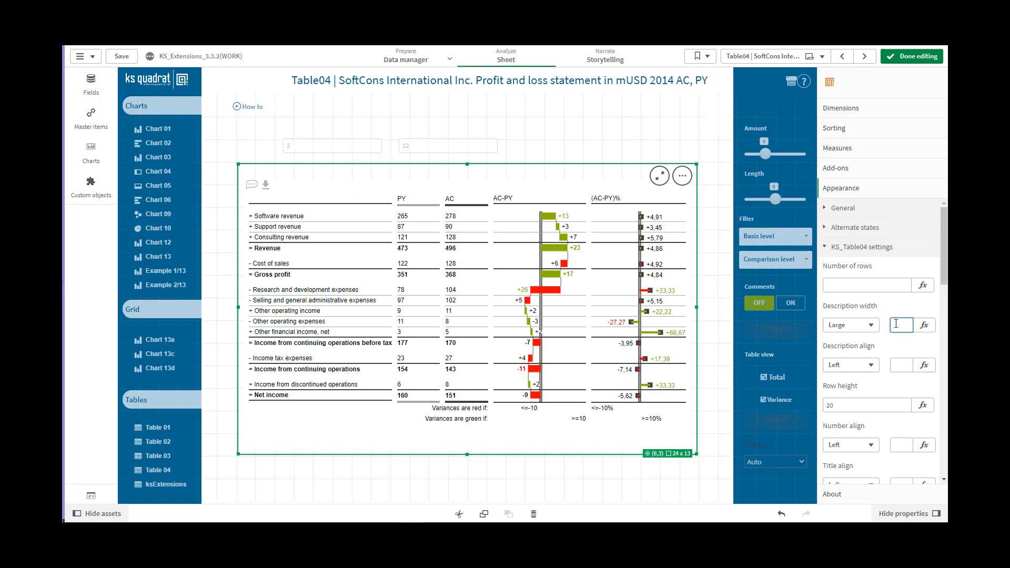
Step: Try the Small and Normal description widths for the table and set the width back to Large
{"action": "scroll", "coordinate": [873, 316], "scroll_direction": "down", "scroll_amount": 2}
{"action": "left_click", "coordinate": [850, 224]}
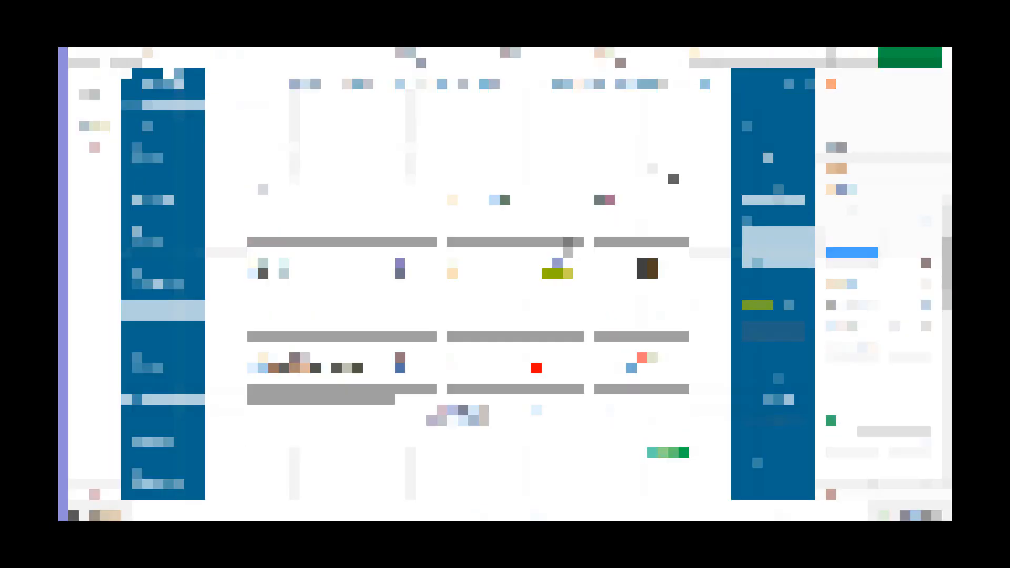
{"action": "left_click", "coordinate": [846, 235]}
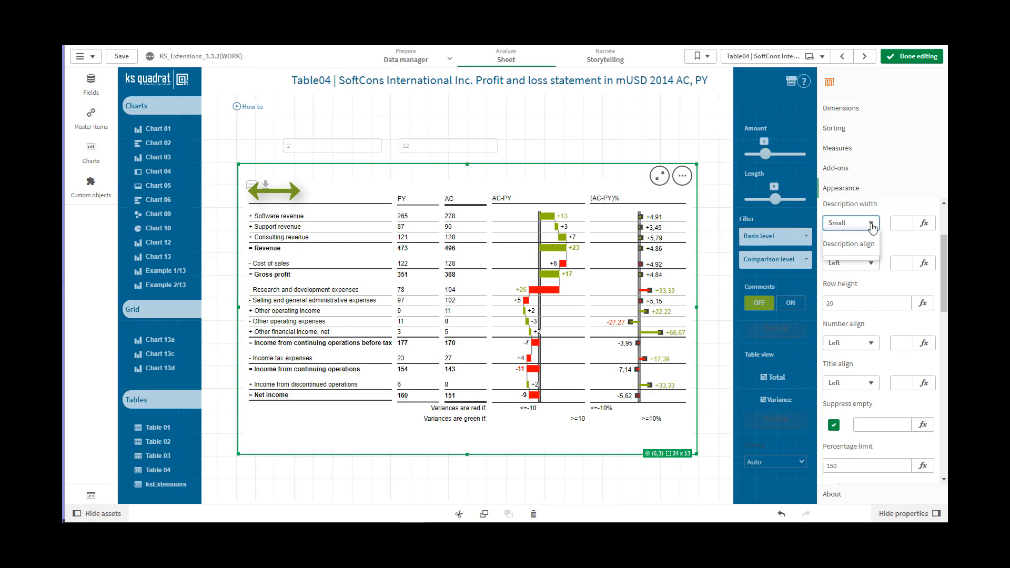
{"action": "left_click", "coordinate": [850, 243]}
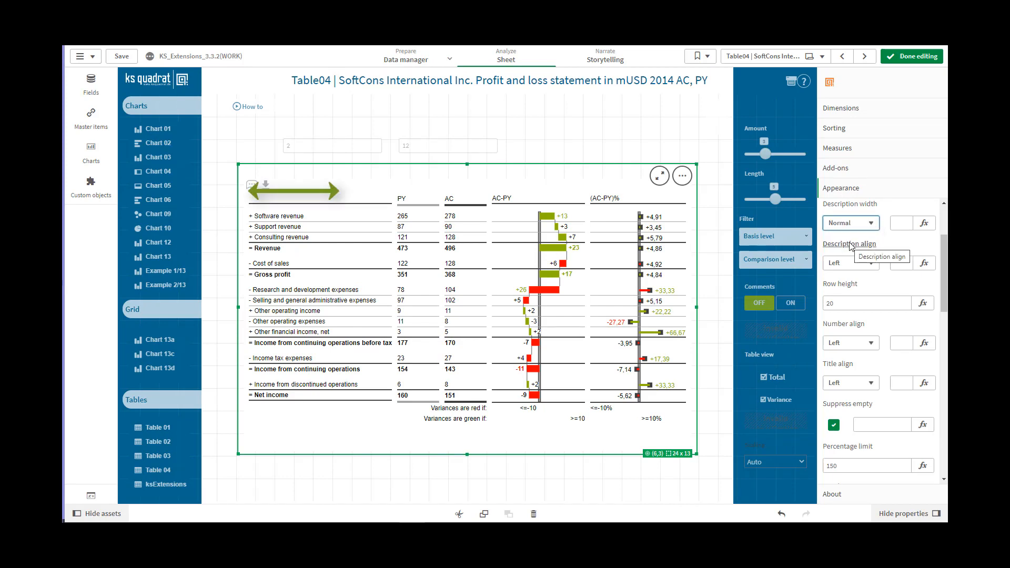
{"action": "left_click", "coordinate": [873, 225]}
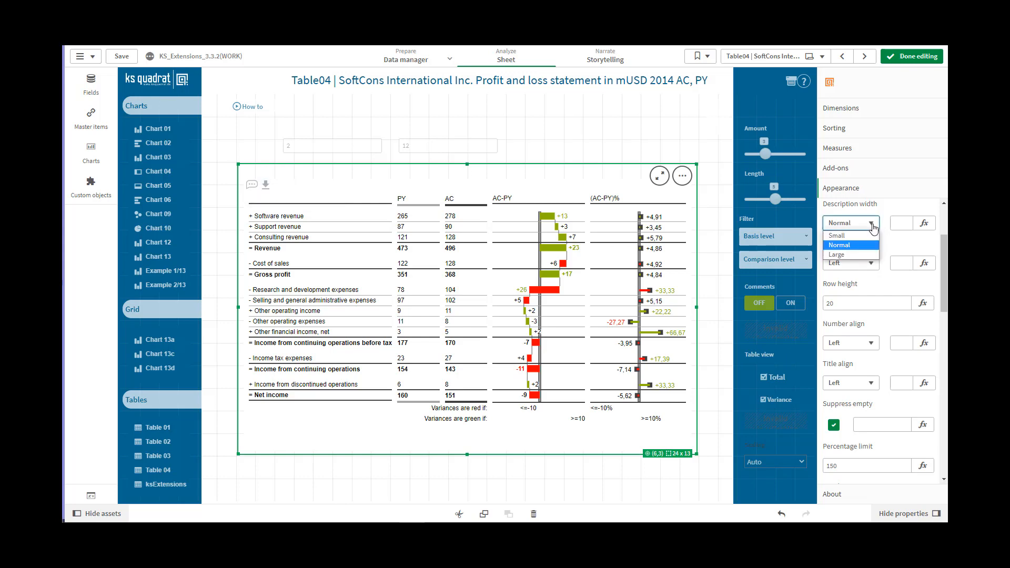
{"action": "left_click", "coordinate": [840, 255]}
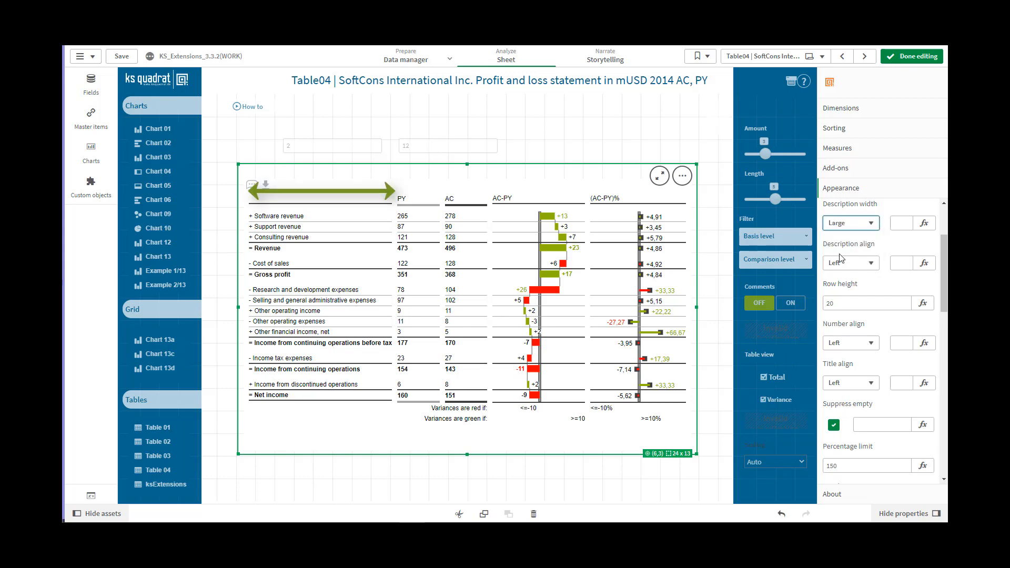
{"action": "left_click", "coordinate": [906, 223]}
Step: Change the table's description alignment to Center and finally to Right
{"action": "scroll", "coordinate": [895, 232], "scroll_direction": "down", "scroll_amount": 1}
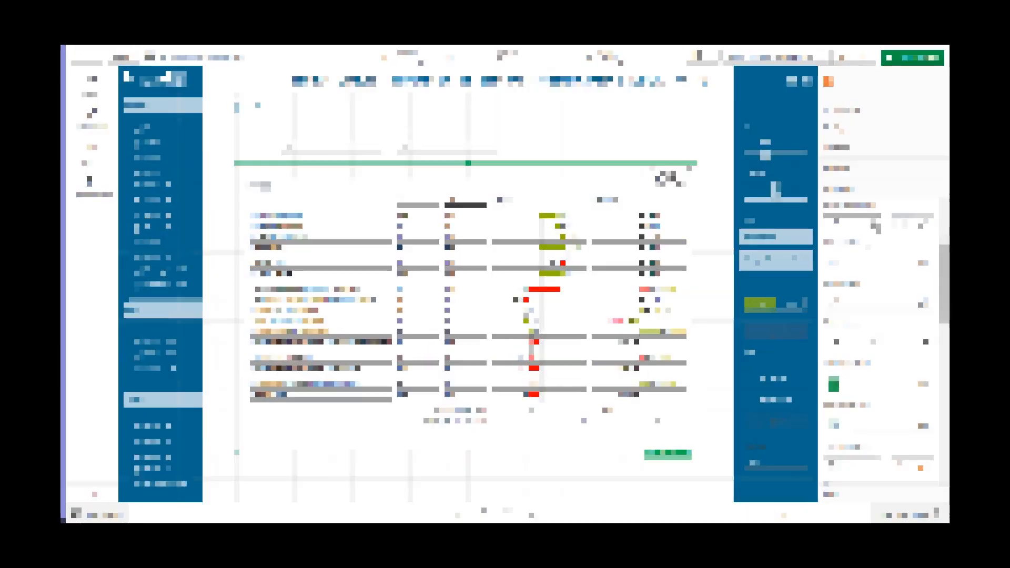
{"action": "left_click", "coordinate": [873, 227]}
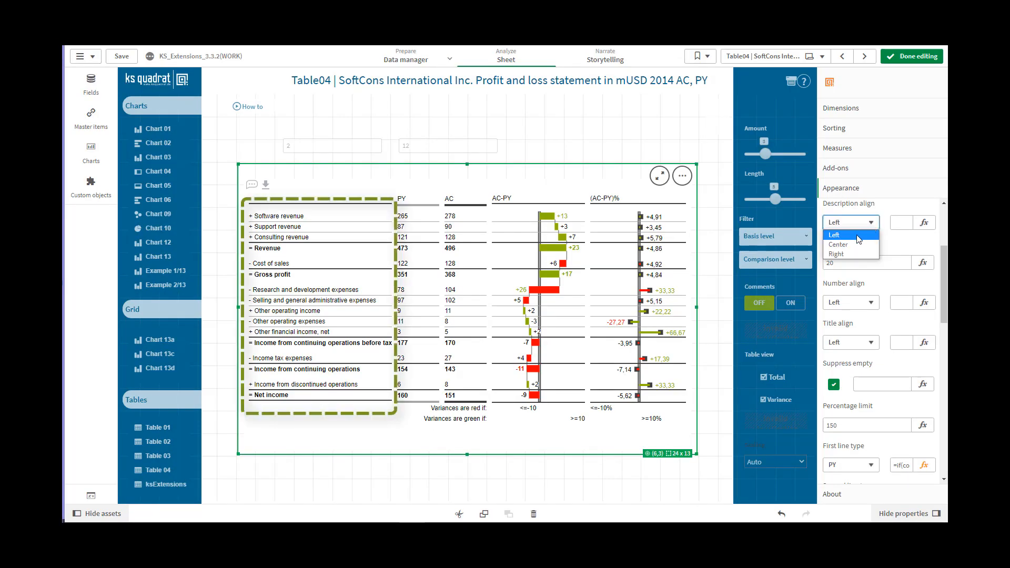
{"action": "left_click", "coordinate": [874, 226]}
{"action": "left_click", "coordinate": [873, 227]}
{"action": "left_click", "coordinate": [857, 247]}
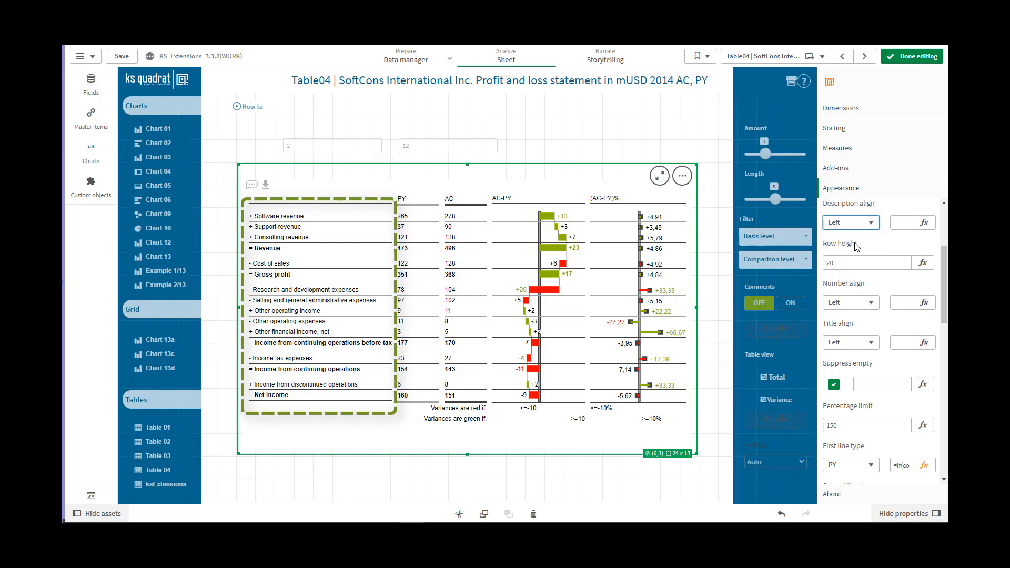
{"action": "left_click", "coordinate": [871, 228]}
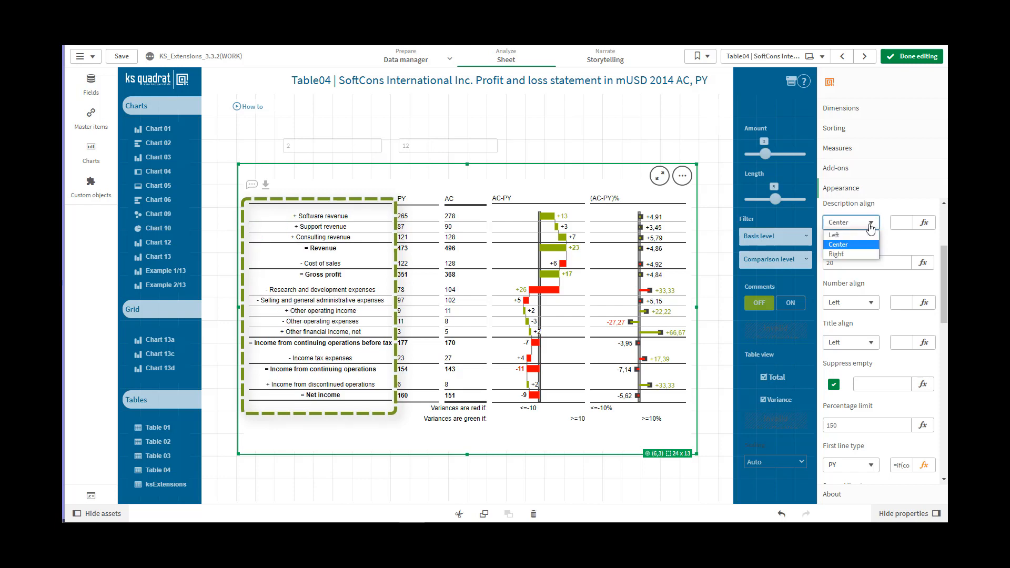
{"action": "left_click", "coordinate": [849, 254]}
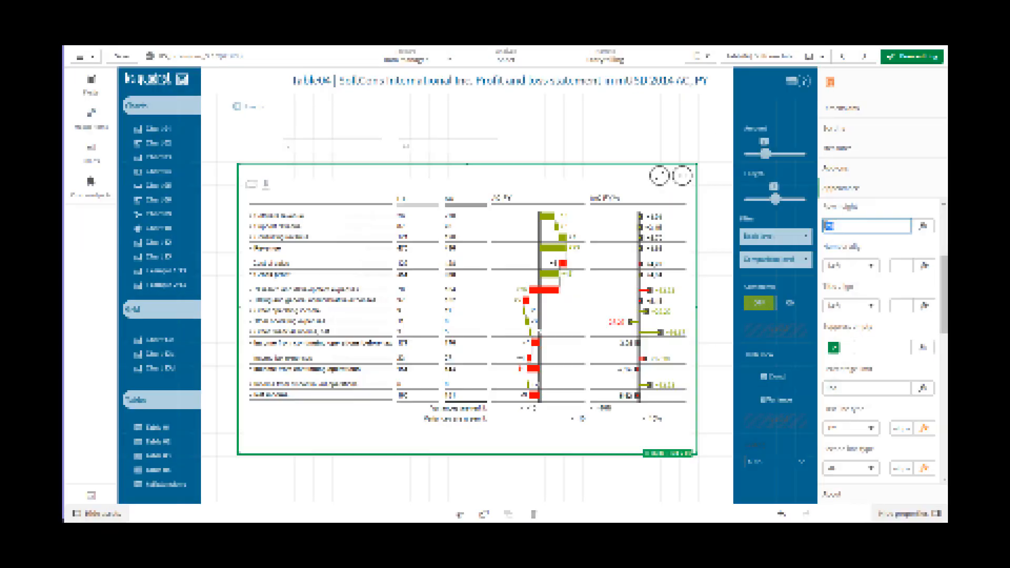
Step: Set the table's row height to 30
{"action": "left_click", "coordinate": [826, 225]}
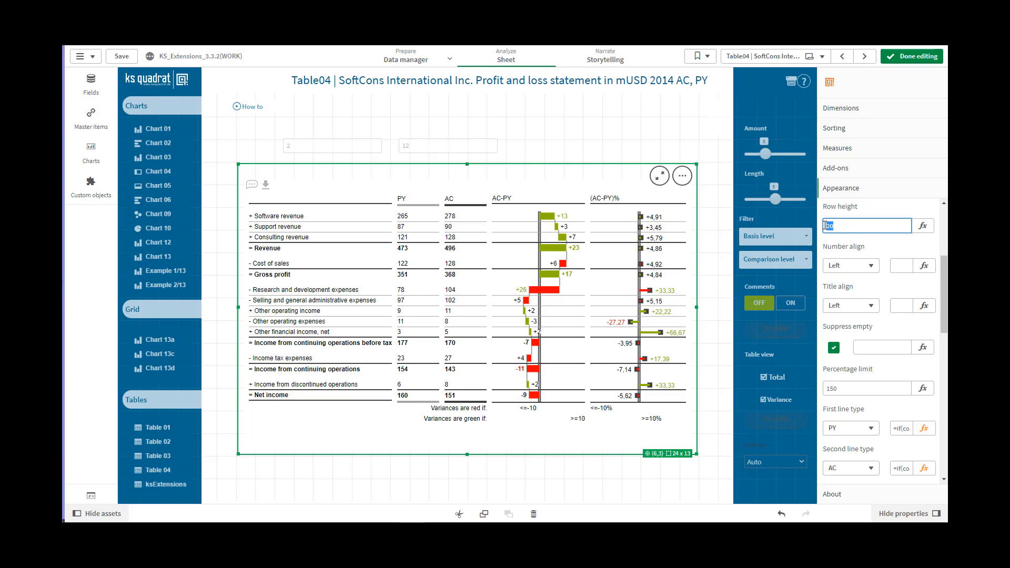
{"action": "type", "text": "30"}
{"action": "left_click", "coordinate": [901, 264]}
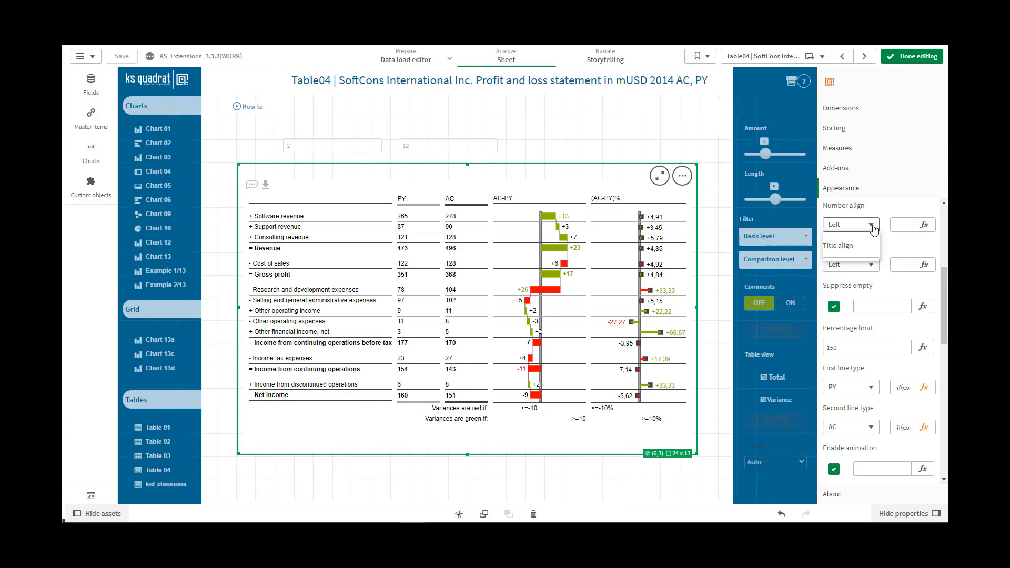
Step: Change the alignment of the numbers in the table to Center and finally to Right
{"action": "left_click", "coordinate": [873, 225]}
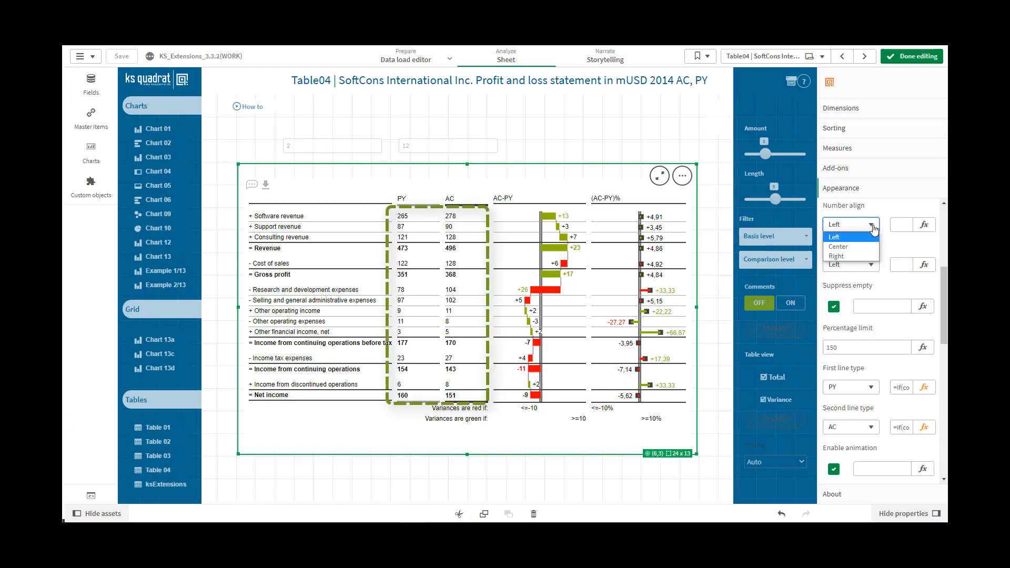
{"action": "left_click", "coordinate": [845, 247]}
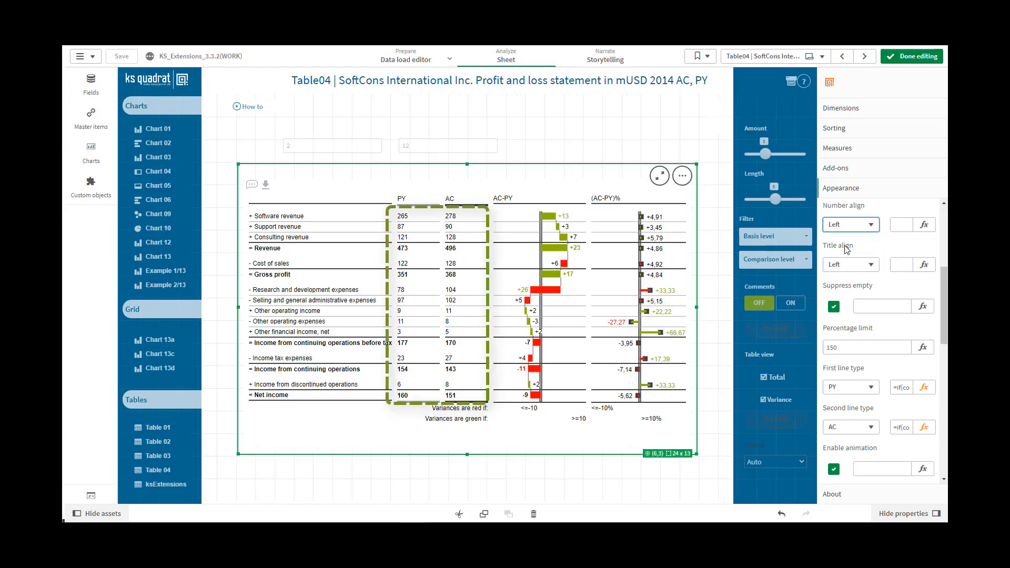
{"action": "left_click", "coordinate": [872, 225]}
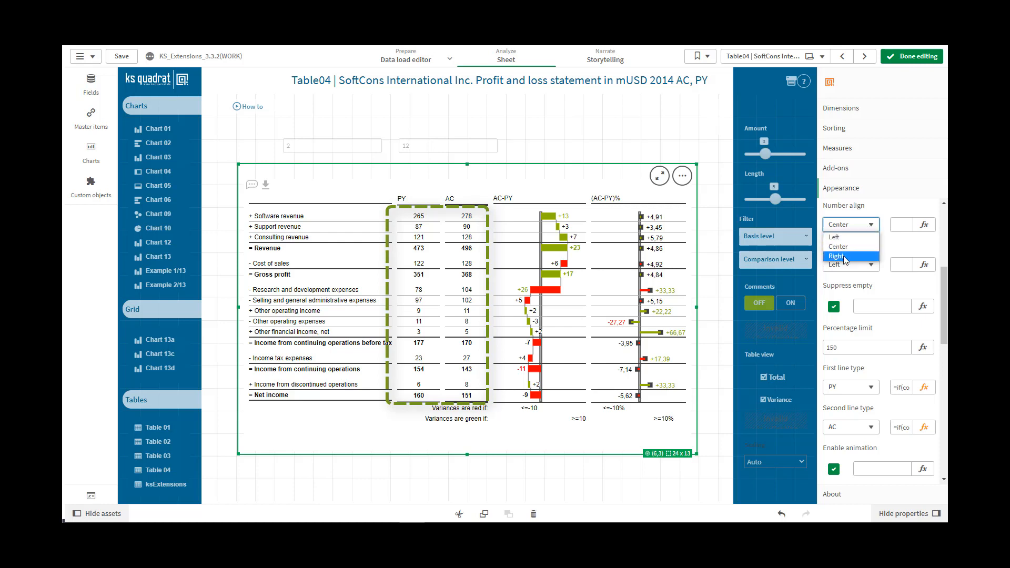
{"action": "left_click", "coordinate": [844, 257]}
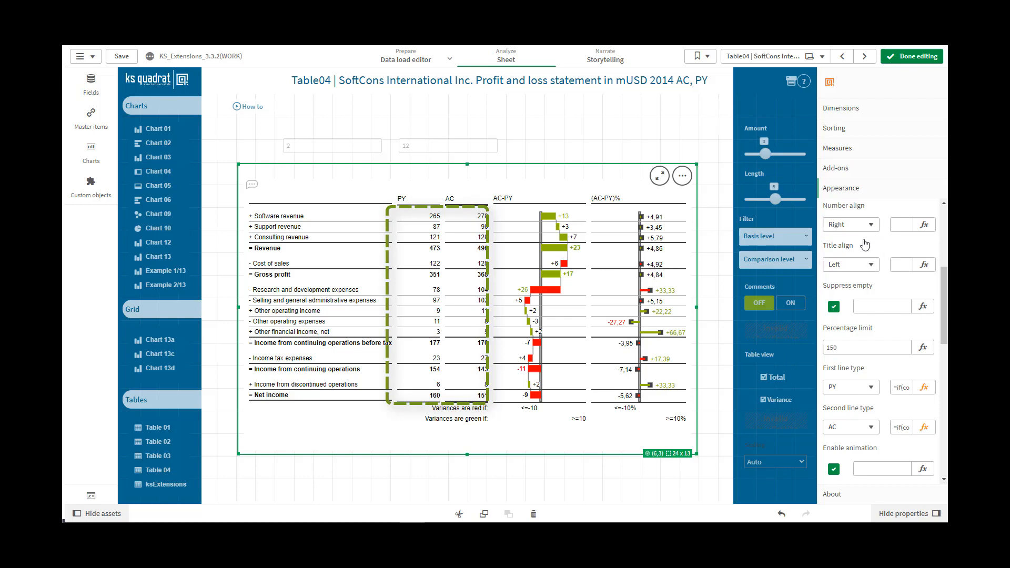
Step: Change the alignment of the table's column titles to Center and finally to Right
{"action": "left_click", "coordinate": [871, 224]}
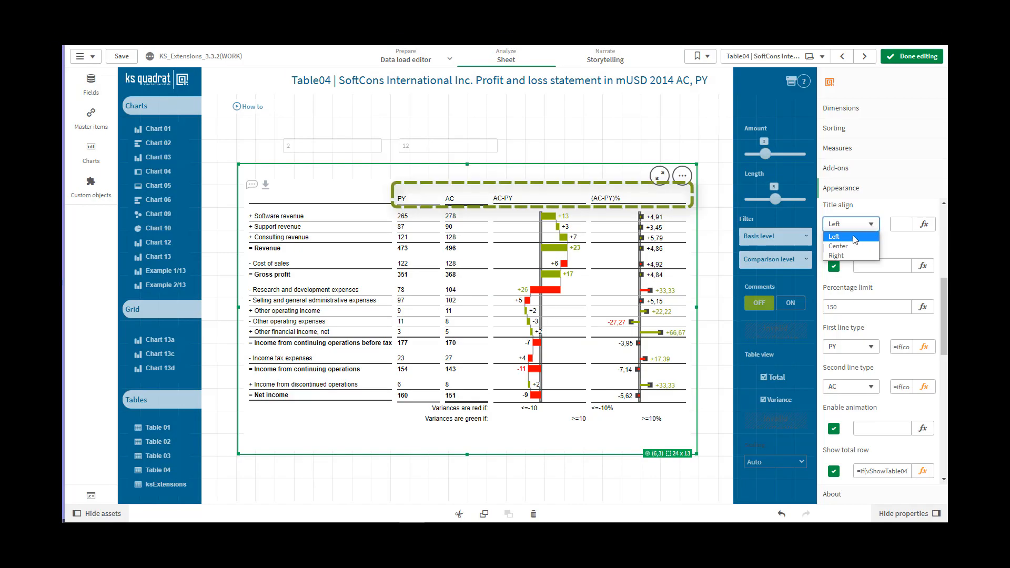
{"action": "left_click", "coordinate": [853, 241]}
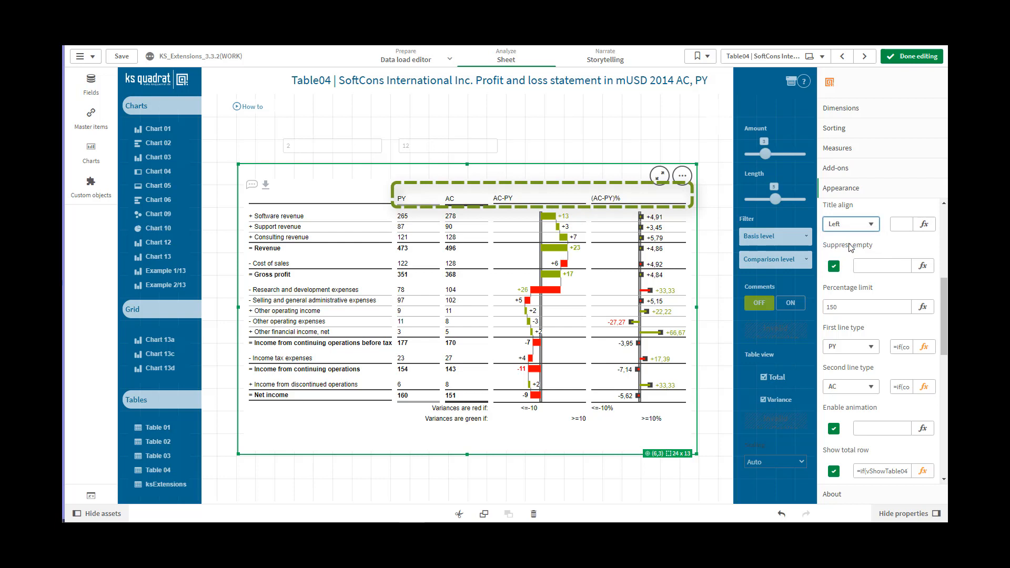
{"action": "left_click", "coordinate": [872, 227]}
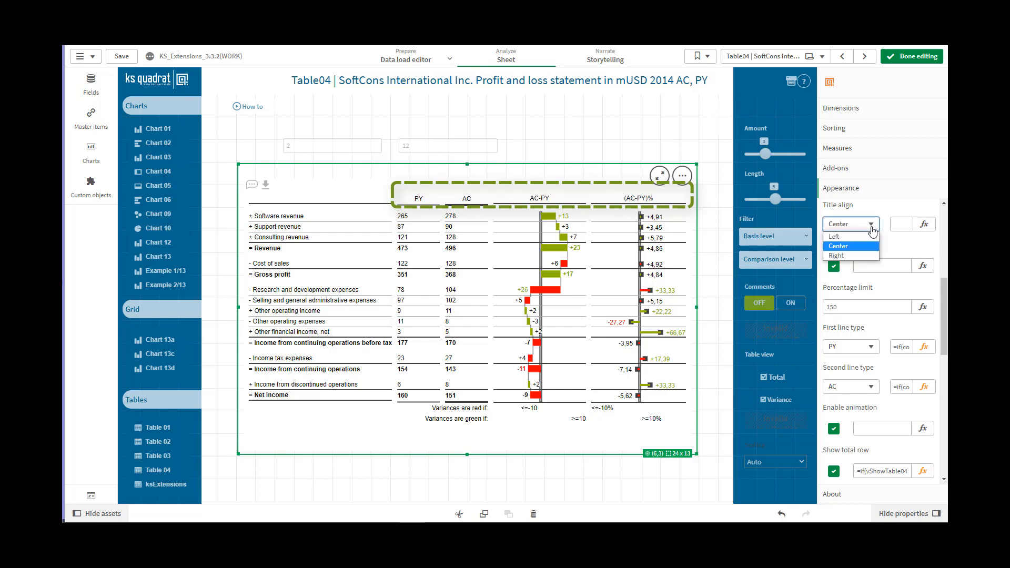
{"action": "left_click", "coordinate": [837, 256]}
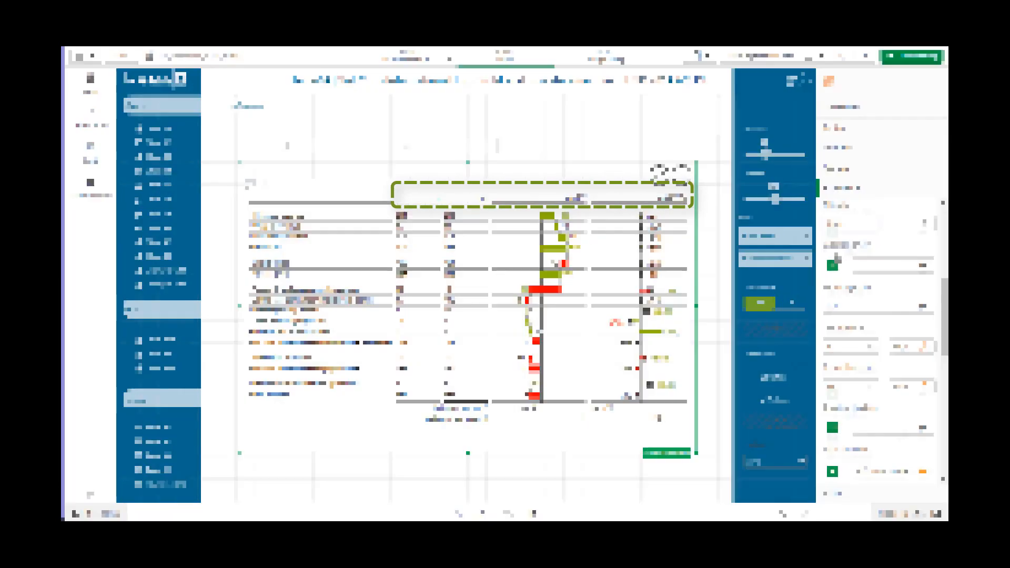
Step: Switch Suppress empty off and on again, and enter 0 in its expression before replacing it with 1
{"action": "scroll", "coordinate": [837, 247], "scroll_direction": "down", "scroll_amount": 1}
{"action": "left_click", "coordinate": [834, 233]}
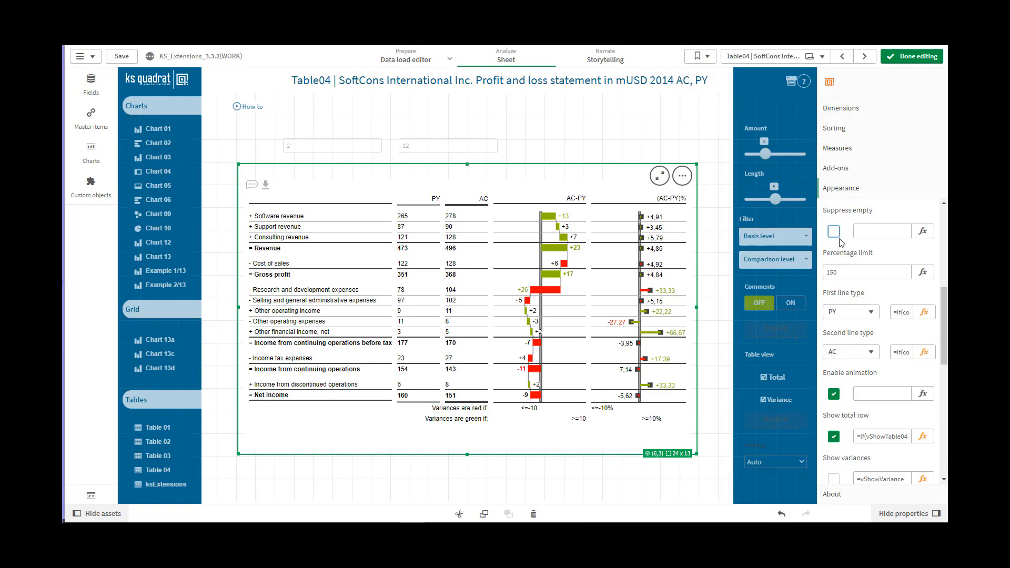
{"action": "left_click", "coordinate": [836, 234]}
{"action": "left_click", "coordinate": [870, 231]}
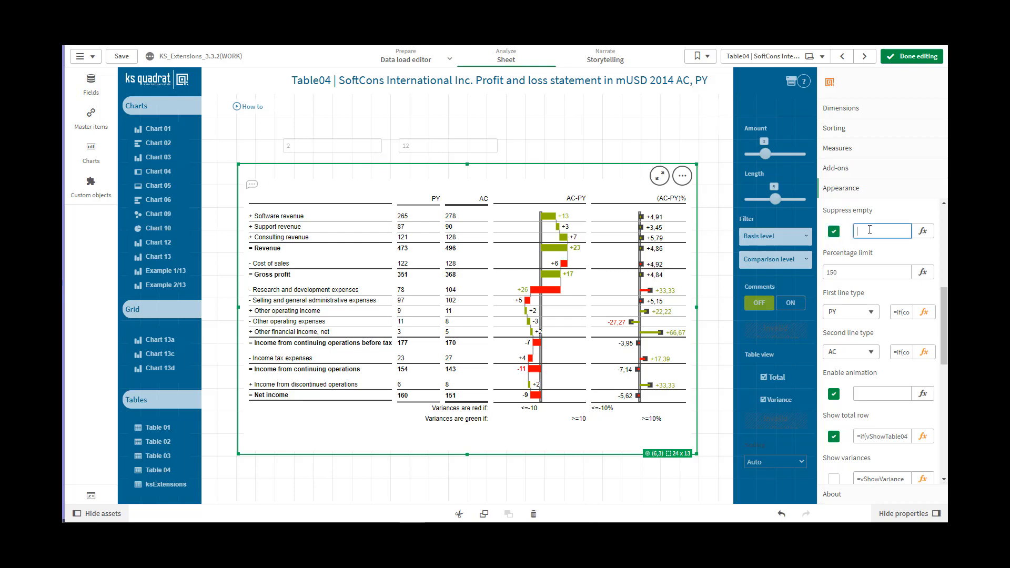
{"action": "type", "text": "0"}
{"action": "key", "text": "BackSpace"}
{"action": "type", "text": "1"}
Step: Set the table's percentage limit to 30
{"action": "left_click", "coordinate": [861, 274]}
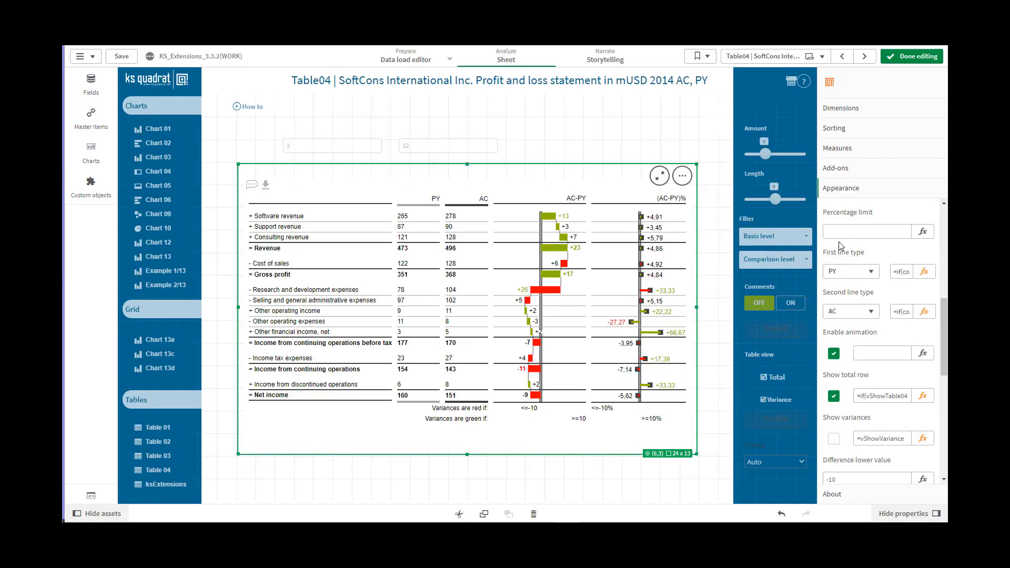
{"action": "left_click", "coordinate": [839, 235]}
{"action": "left_click", "coordinate": [839, 232]}
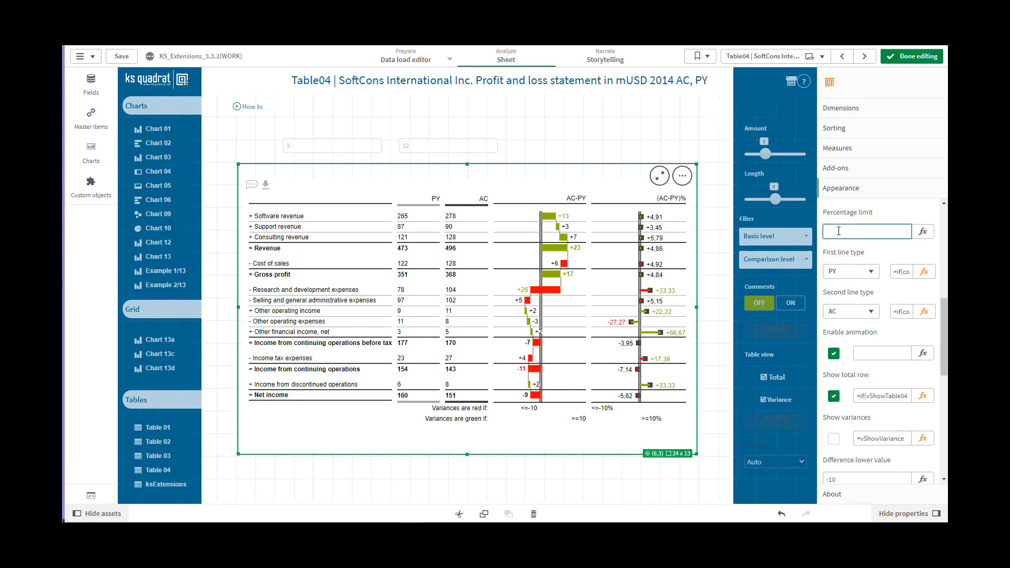
{"action": "type", "text": "30"}
{"action": "left_click", "coordinate": [884, 350]}
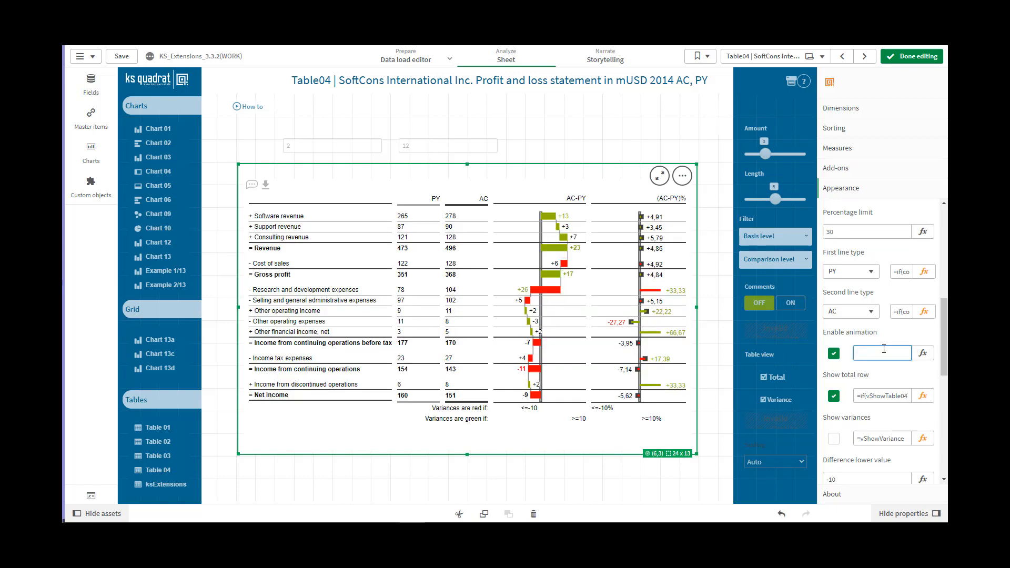
Step: View the finished table outside edit mode, resume editing the sheet and open the First line type options
{"action": "left_click", "coordinate": [916, 57]}
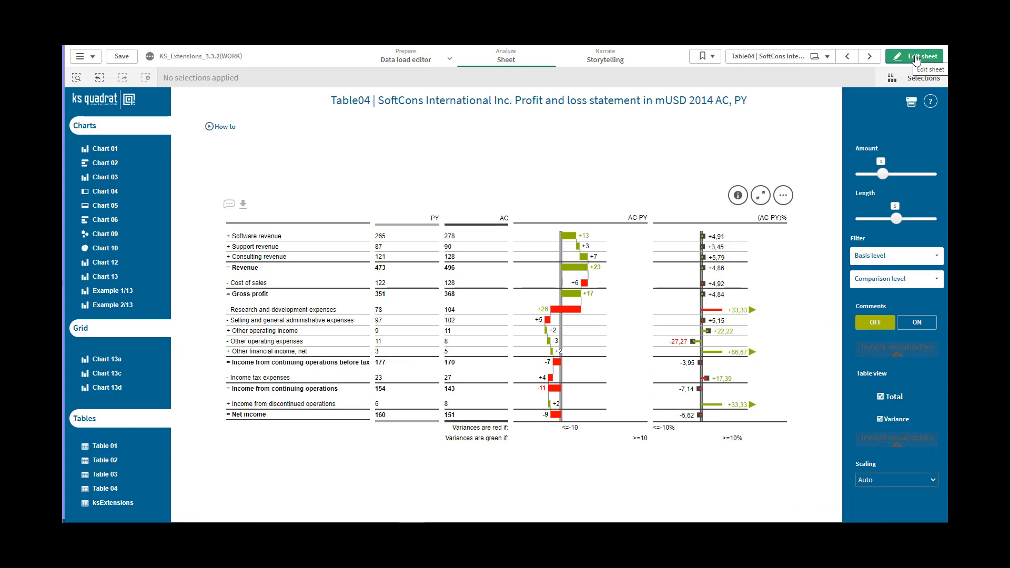
{"action": "left_click", "coordinate": [916, 57]}
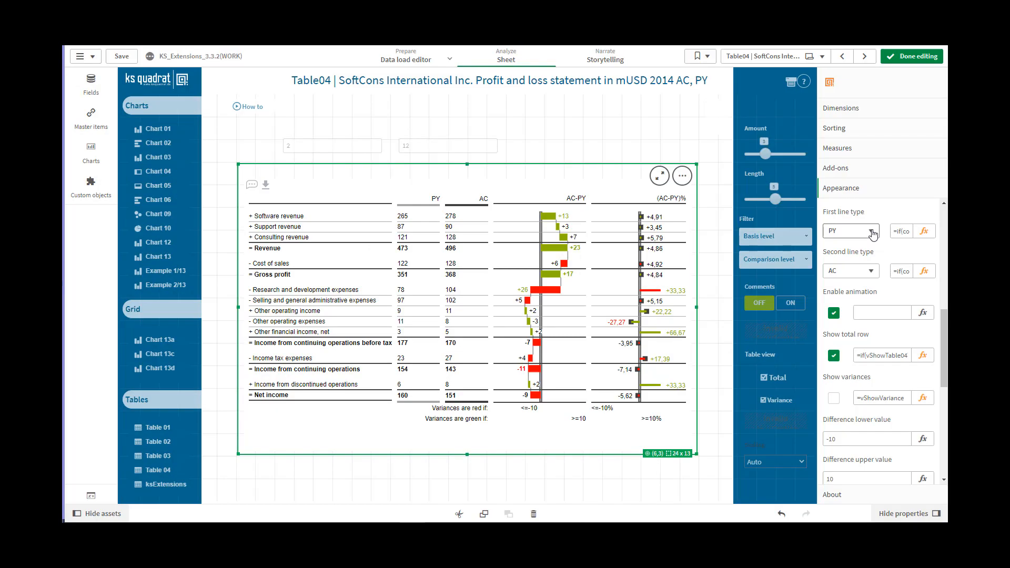
{"action": "left_click", "coordinate": [872, 232]}
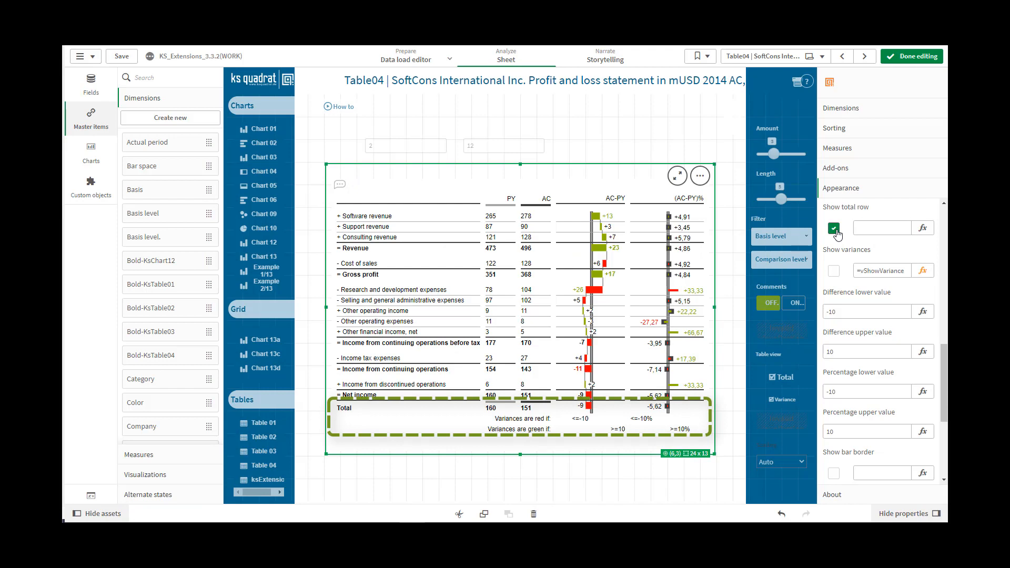
Step: Disable the Show total row option, enter 1 as its expression instead, and select that expression value for editing
{"action": "left_click", "coordinate": [835, 230]}
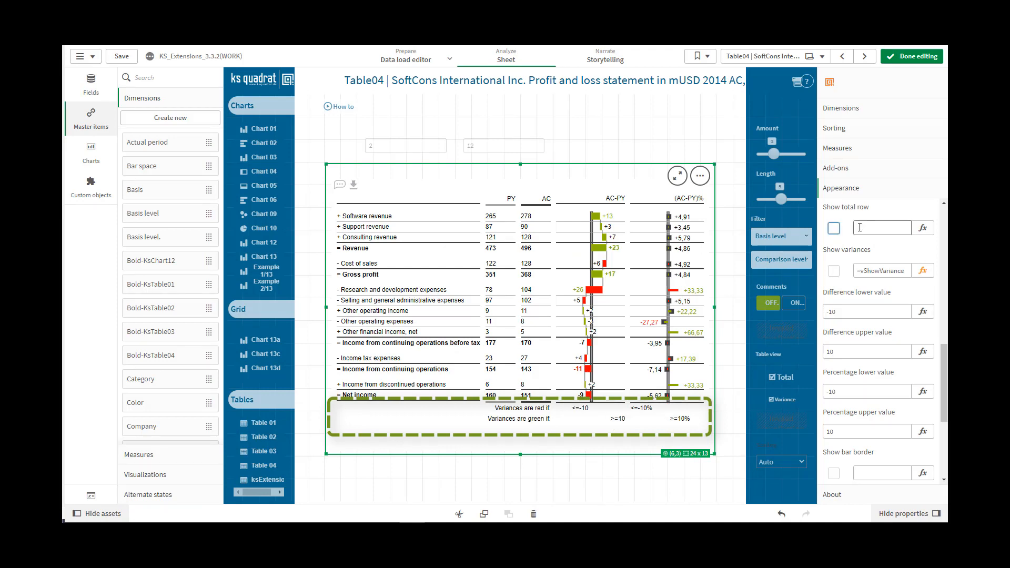
{"action": "left_click", "coordinate": [860, 227]}
{"action": "type", "text": "1"}
{"action": "key", "text": "Tab"}
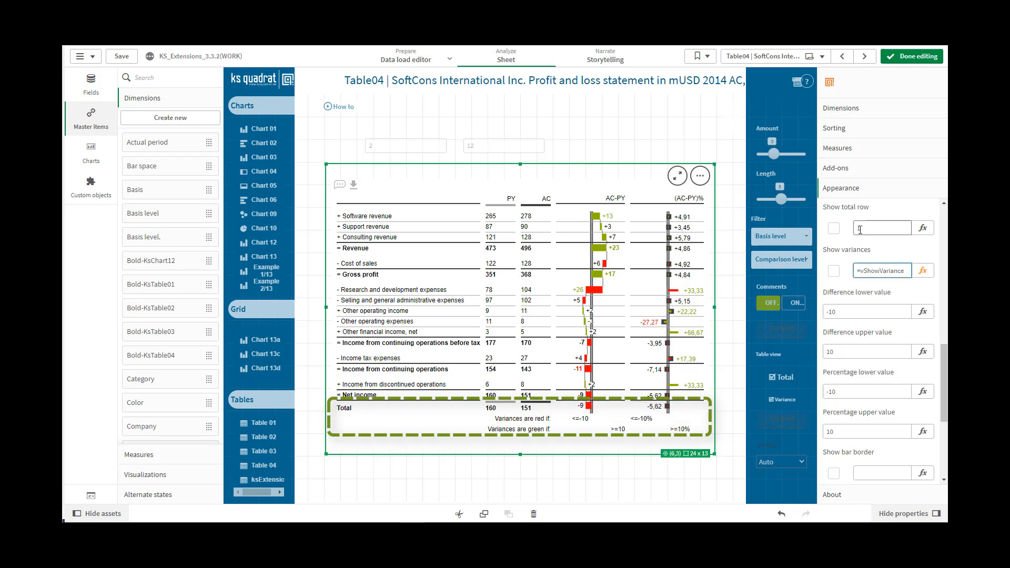
{"action": "left_click", "coordinate": [861, 228]}
{"action": "double_click", "coordinate": [856, 227]}
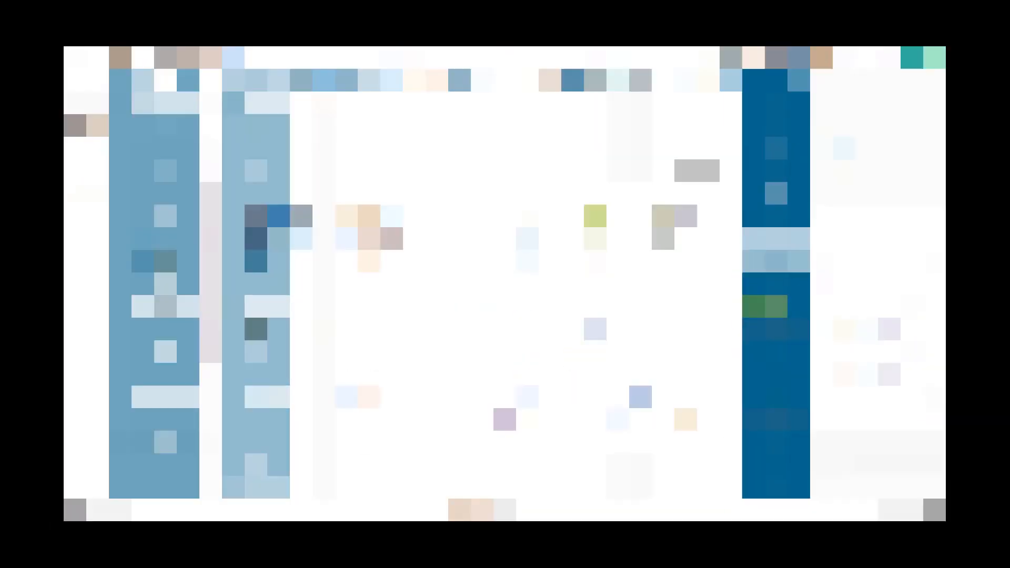
Step: Enable the Show variances option for the table
{"action": "left_click", "coordinate": [834, 226]}
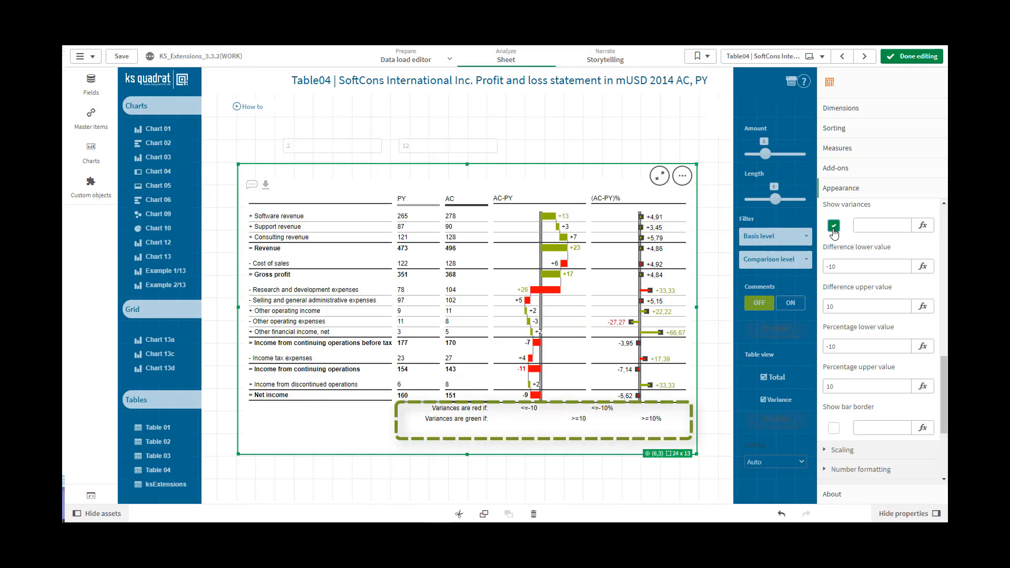
Step: Disable the Show variances option and enter 1 as its expression instead
{"action": "left_click", "coordinate": [834, 226]}
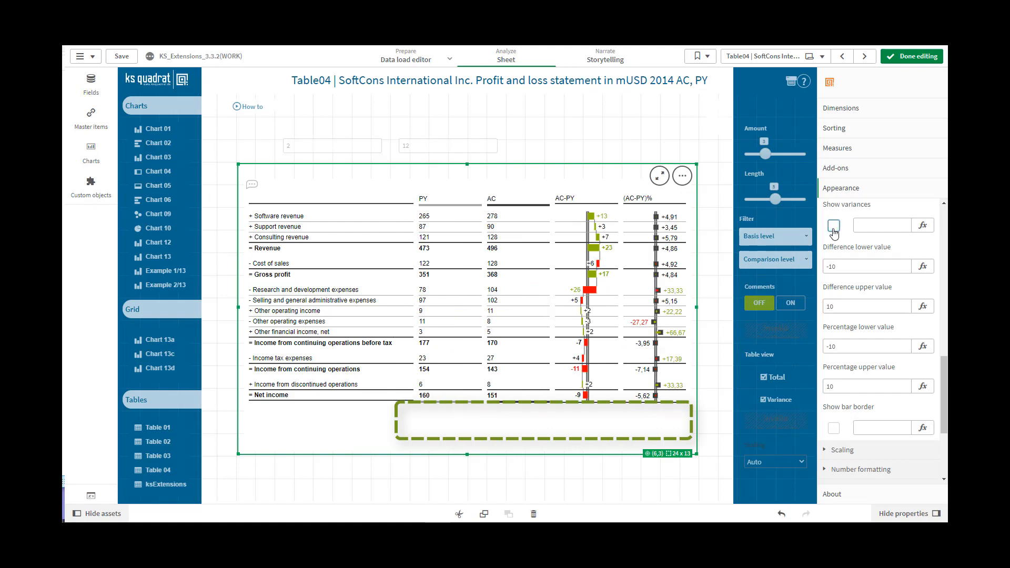
{"action": "left_click", "coordinate": [867, 224]}
{"action": "type", "text": "1"}
{"action": "left_click", "coordinate": [874, 266]}
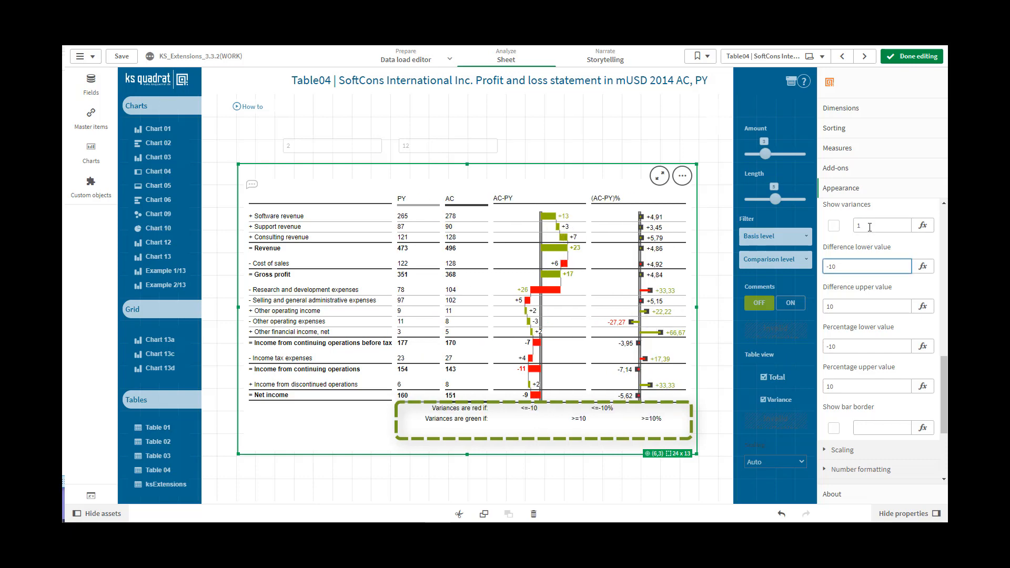
Step: Replace the Show variances expression with 0
{"action": "left_click", "coordinate": [868, 225]}
{"action": "key", "text": "BackSpace"}
{"action": "type", "text": "0"}
{"action": "left_click", "coordinate": [864, 267]}
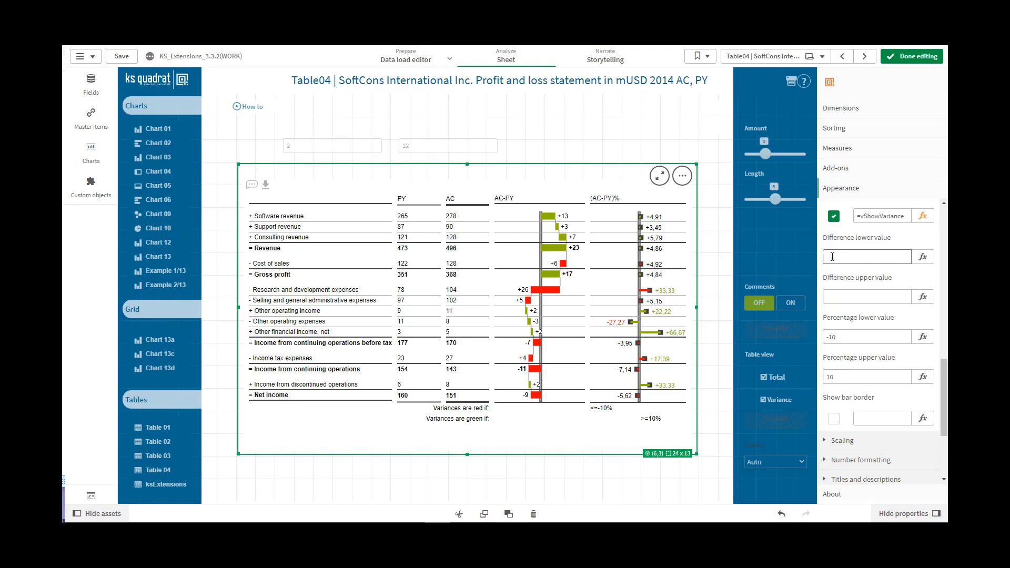
Step: Set the difference lower value to -10 and the difference upper value to 10
{"action": "left_click", "coordinate": [833, 257]}
{"action": "type", "text": "-10"}
{"action": "left_click", "coordinate": [842, 296]}
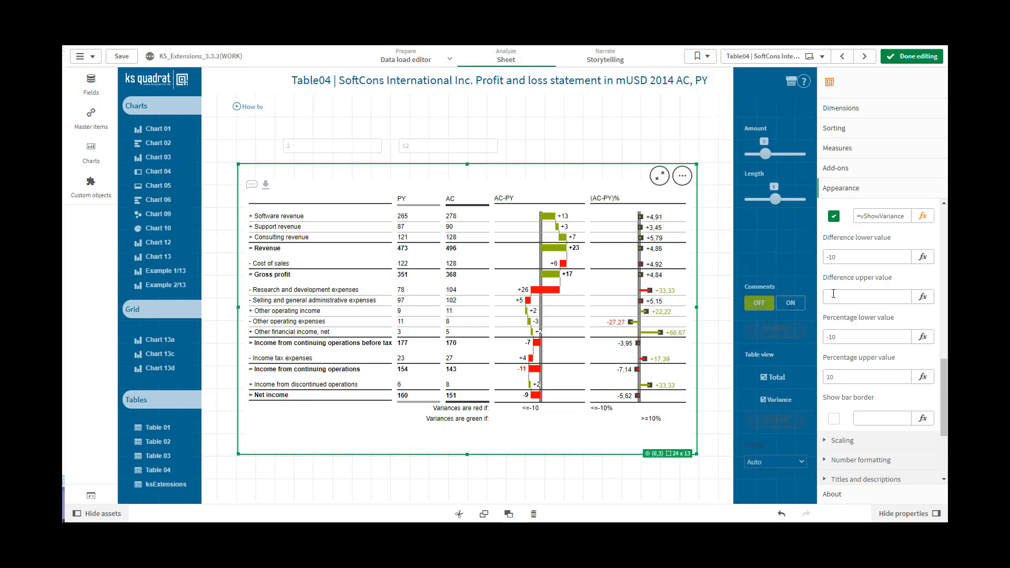
{"action": "left_click", "coordinate": [834, 295]}
{"action": "left_click", "coordinate": [846, 336]}
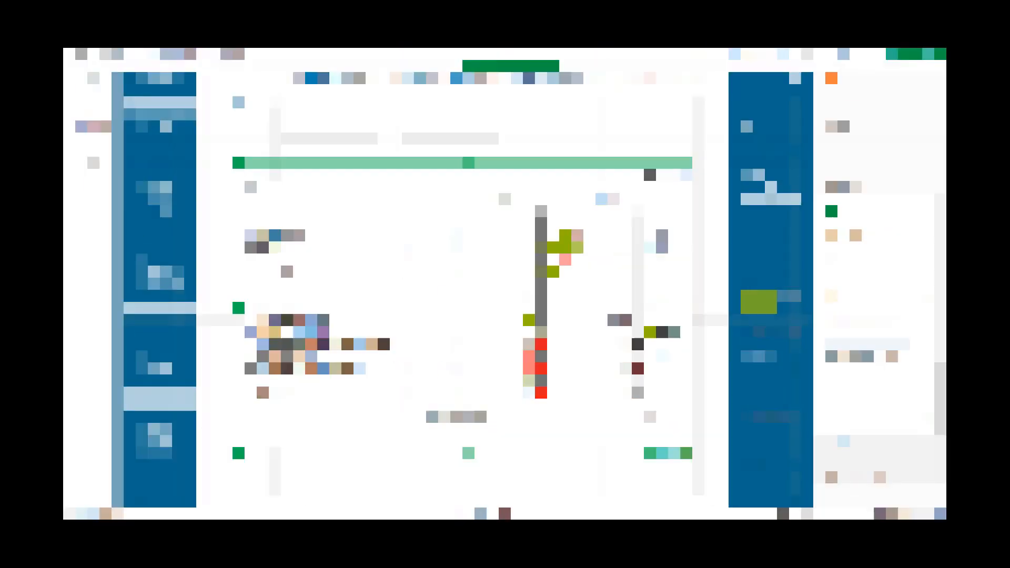
Step: Set the percentage lower value to -10 and the percentage upper value to 10
{"action": "scroll", "coordinate": [879, 342], "scroll_direction": "down", "scroll_amount": 3}
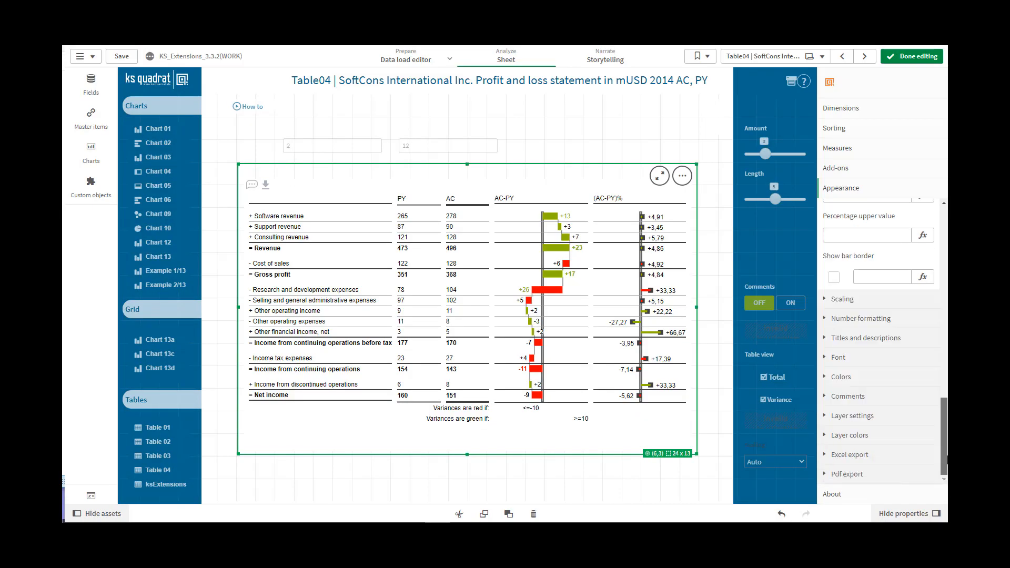
{"action": "left_click_drag", "start_coordinate": [947, 444], "coordinate": [946, 425]}
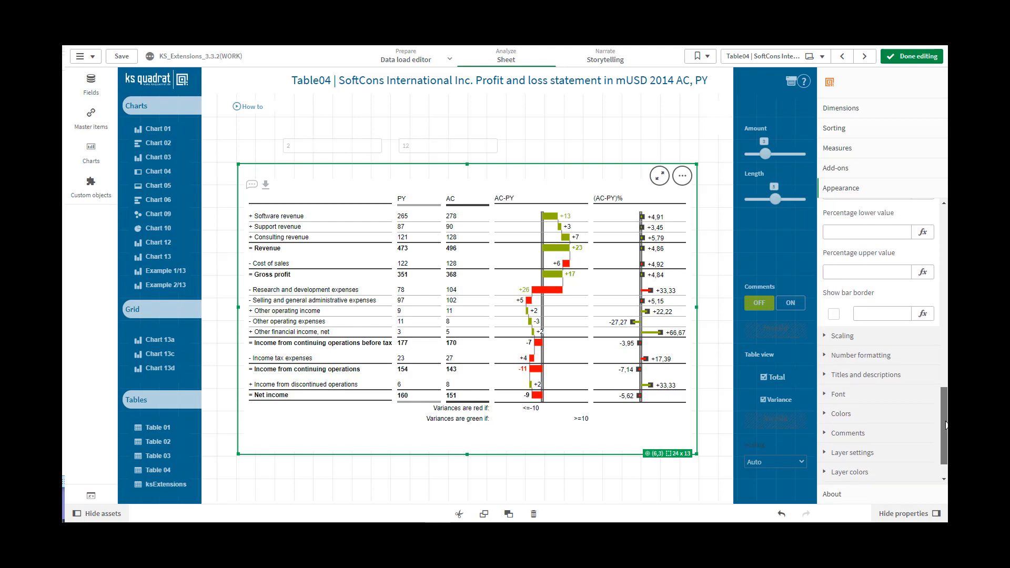
{"action": "left_click", "coordinate": [834, 232]}
{"action": "type", "text": "-10"}
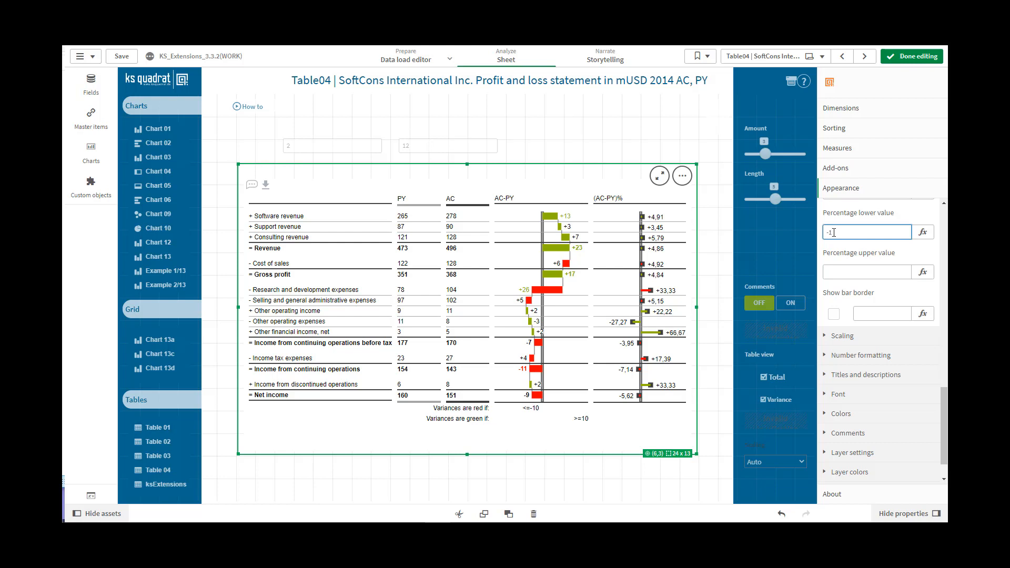
{"action": "left_click", "coordinate": [847, 269]}
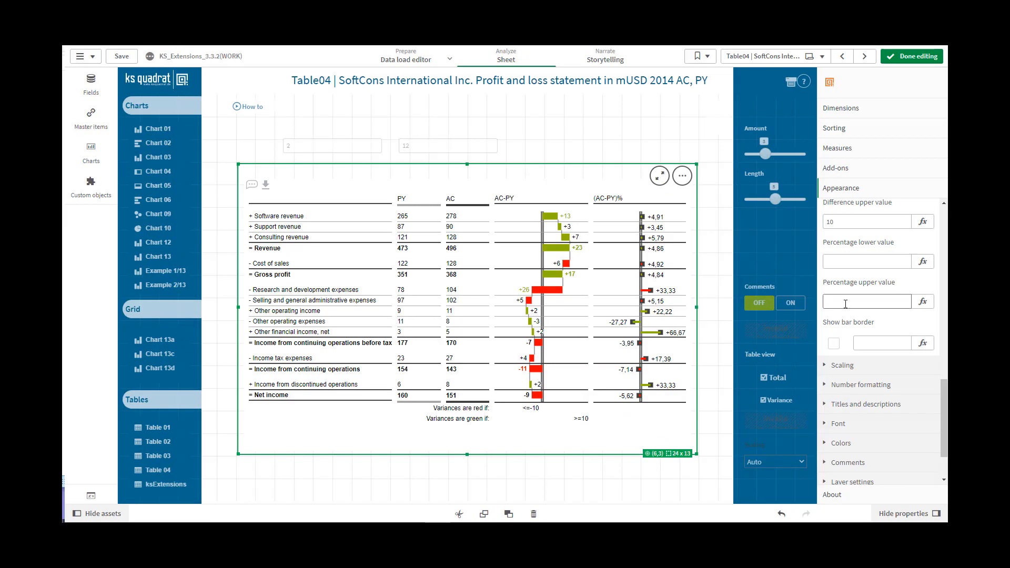
{"action": "left_click", "coordinate": [845, 302]}
{"action": "type", "text": "10"}
{"action": "left_click", "coordinate": [874, 343]}
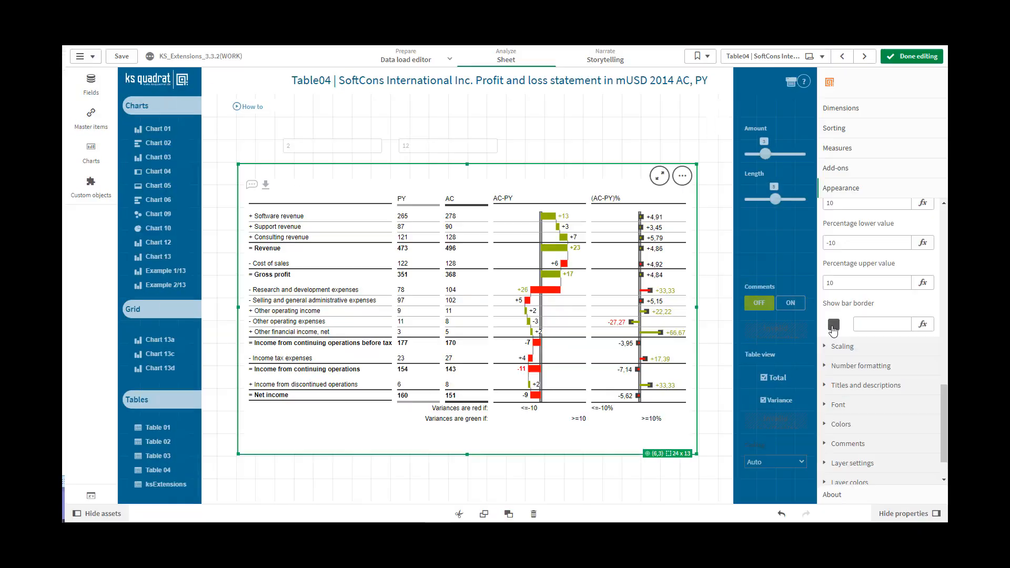
Step: Switch the table's Show bar border option on and off again
{"action": "left_click", "coordinate": [833, 324]}
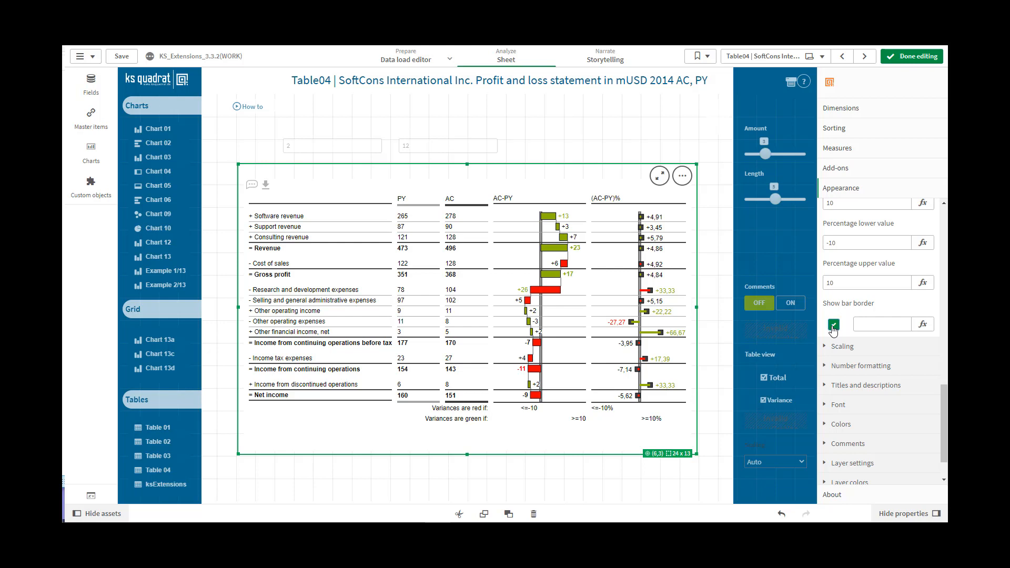
{"action": "left_click", "coordinate": [833, 327]}
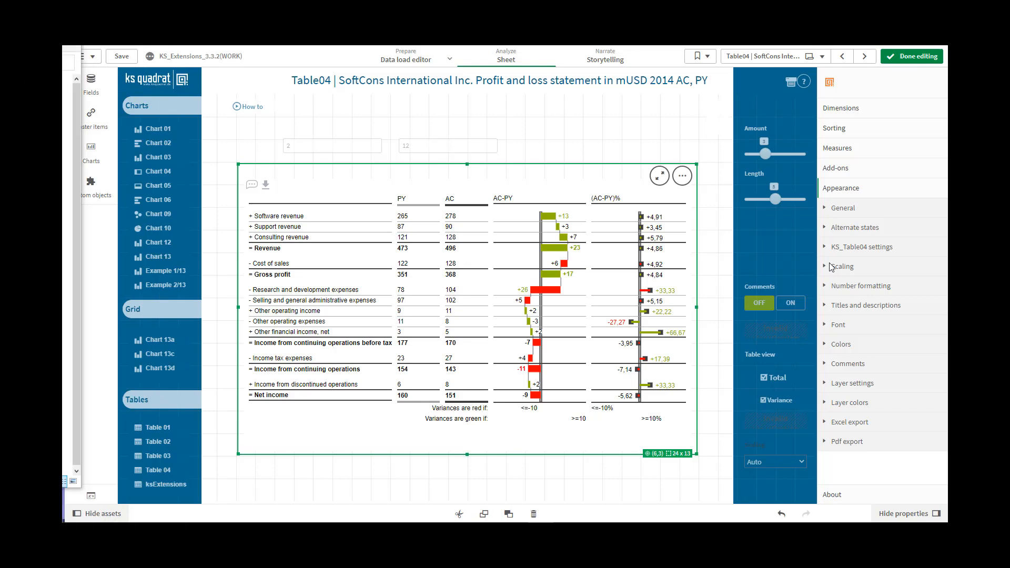
Step: Try the Manual and Auto modes for the table's auto scaling
{"action": "left_click", "coordinate": [827, 268]}
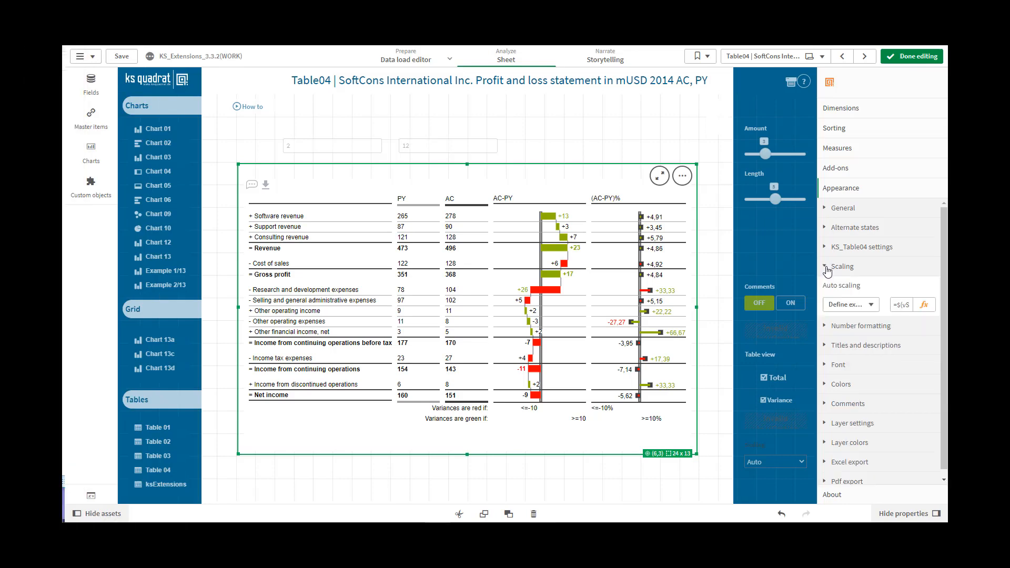
{"action": "left_click", "coordinate": [869, 305]}
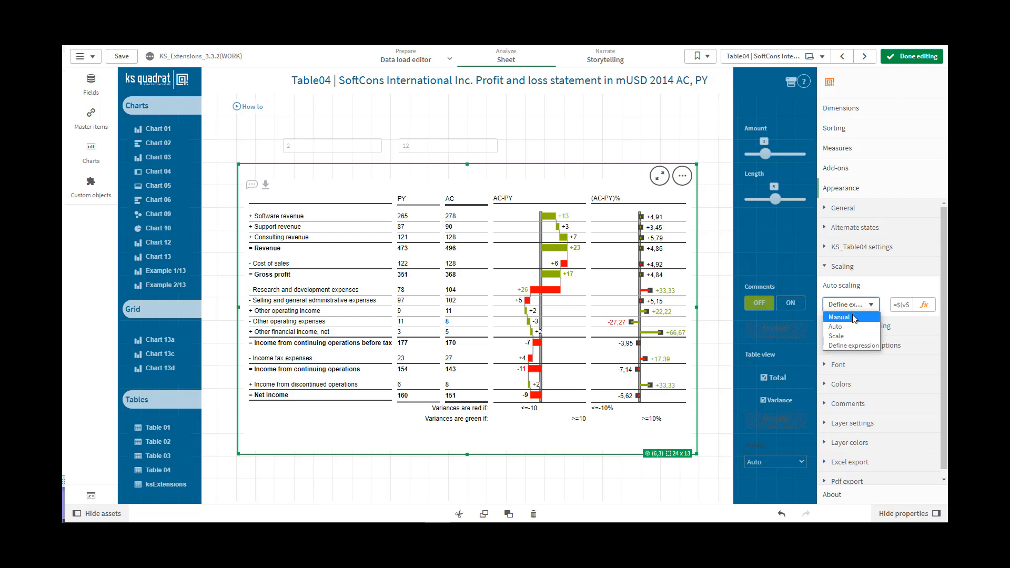
{"action": "left_click", "coordinate": [854, 316]}
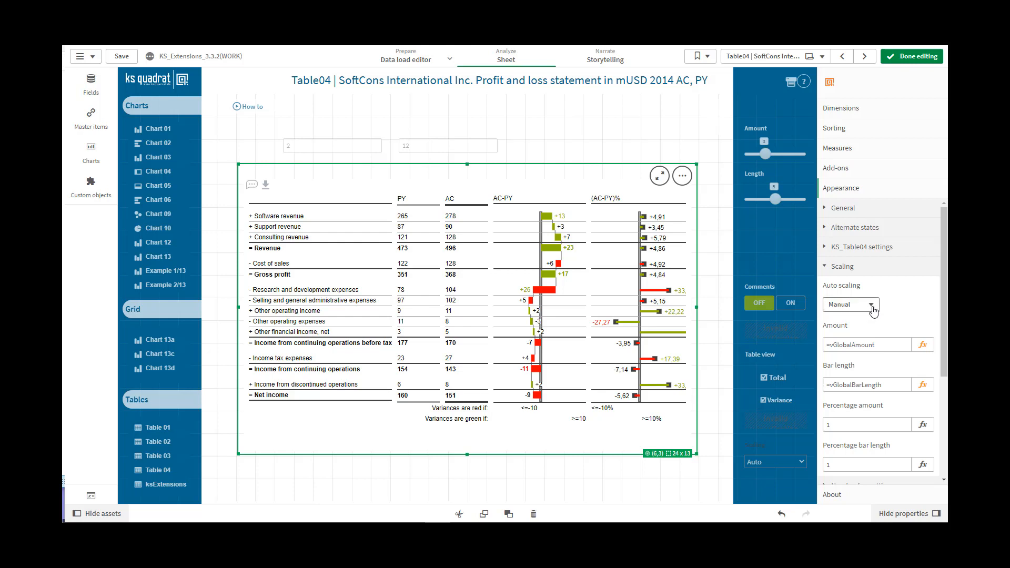
{"action": "left_click", "coordinate": [872, 311]}
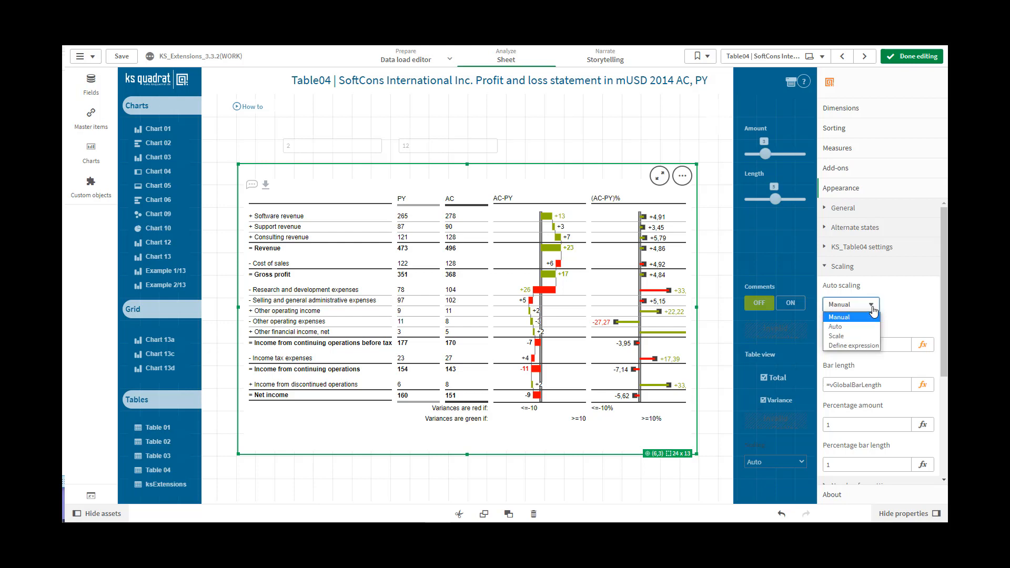
{"action": "left_click", "coordinate": [858, 327]}
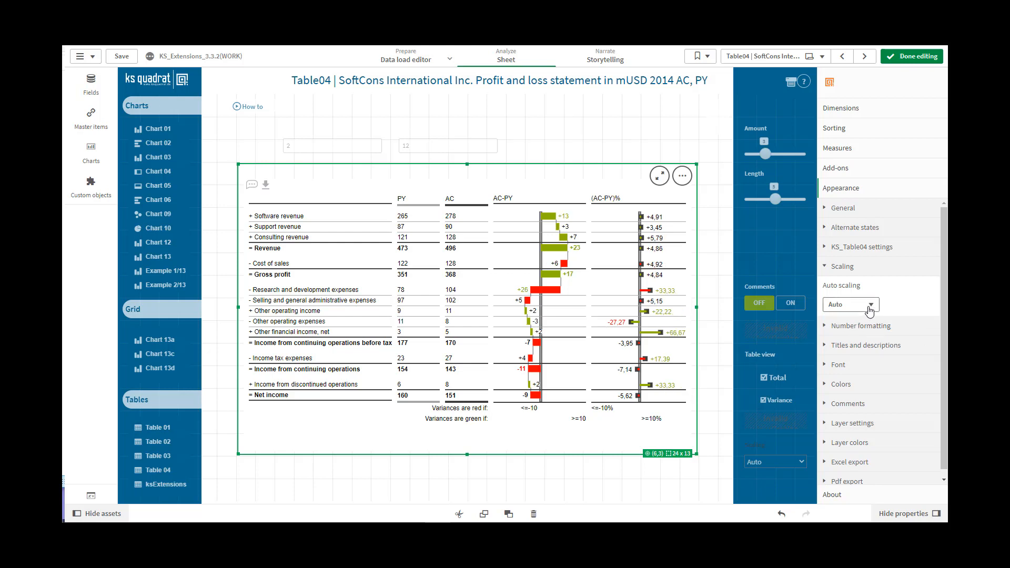
Step: Try the Scale mode for auto scaling and return the setting to Define expression
{"action": "left_click", "coordinate": [872, 305]}
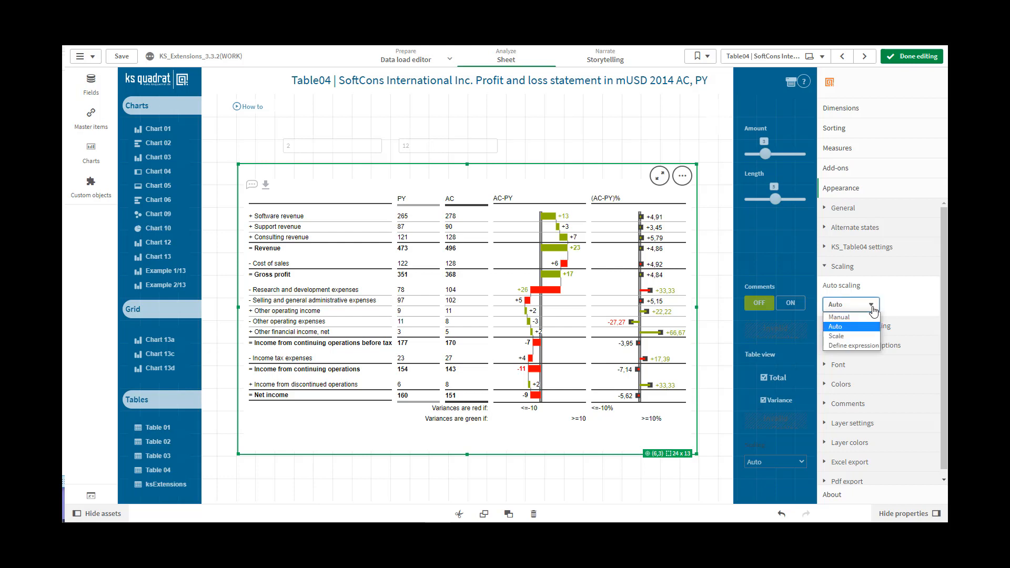
{"action": "left_click", "coordinate": [845, 336]}
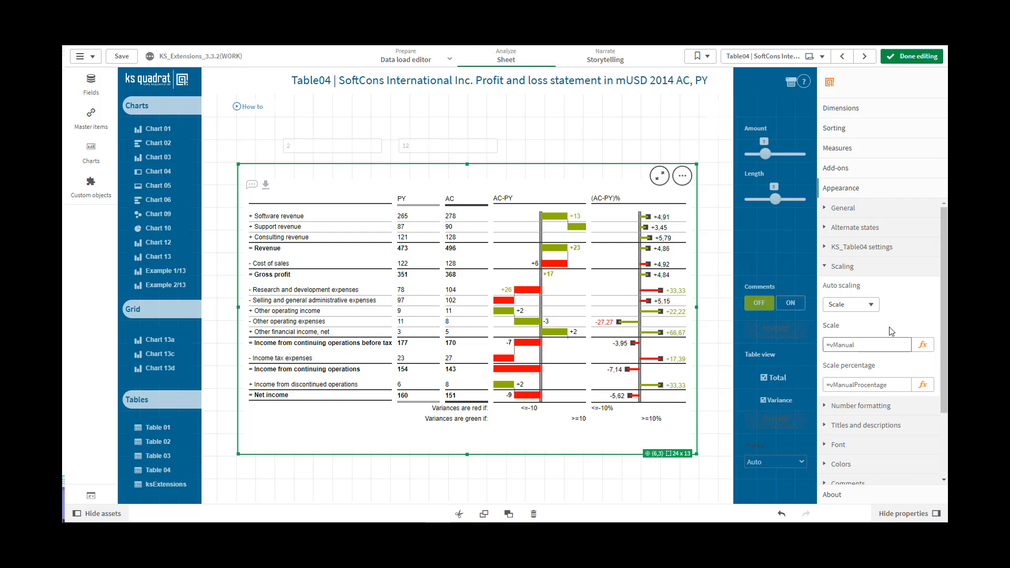
{"action": "left_click", "coordinate": [872, 309]}
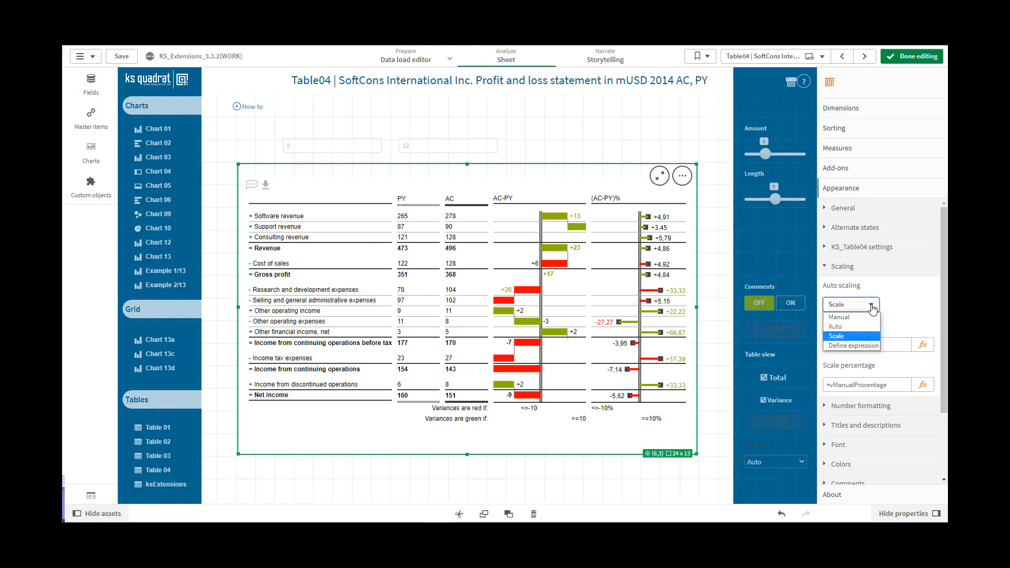
{"action": "left_click", "coordinate": [863, 345]}
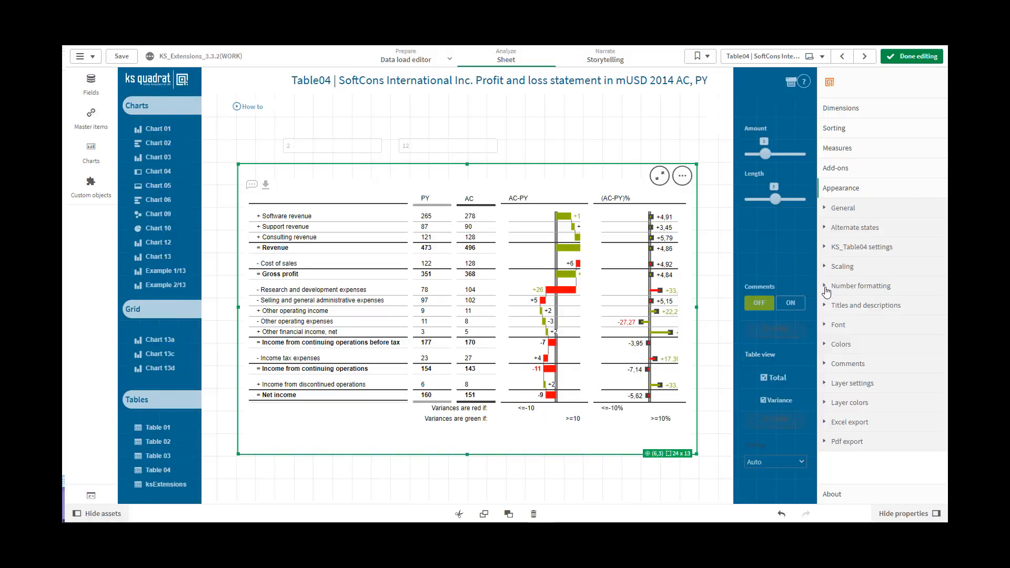
Step: Open the number formatting options and copy the 0,0 format from the number format help examples
{"action": "left_click", "coordinate": [826, 288]}
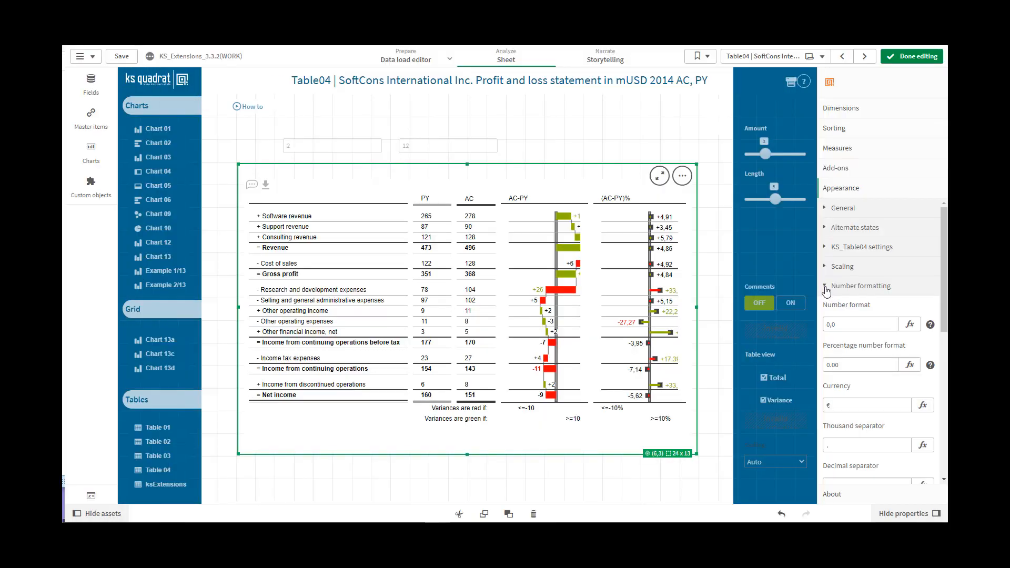
{"action": "left_click", "coordinate": [931, 325]}
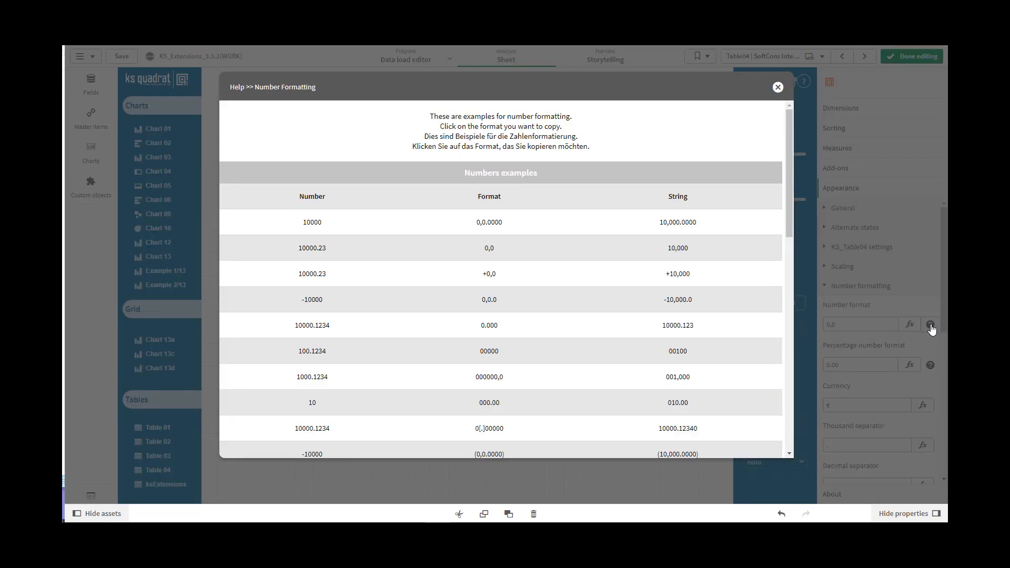
{"action": "left_click", "coordinate": [517, 254]}
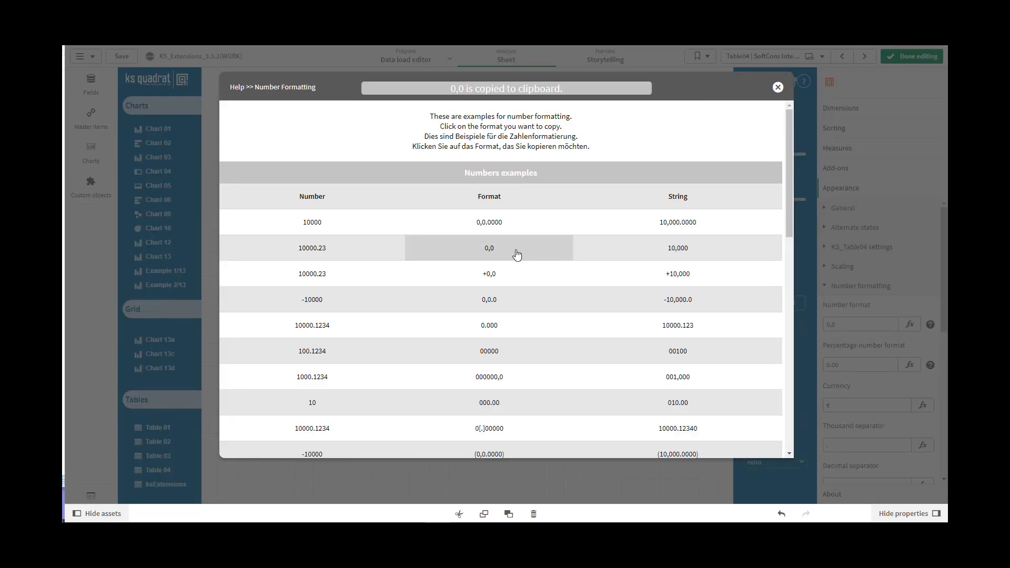
{"action": "left_click", "coordinate": [779, 88]}
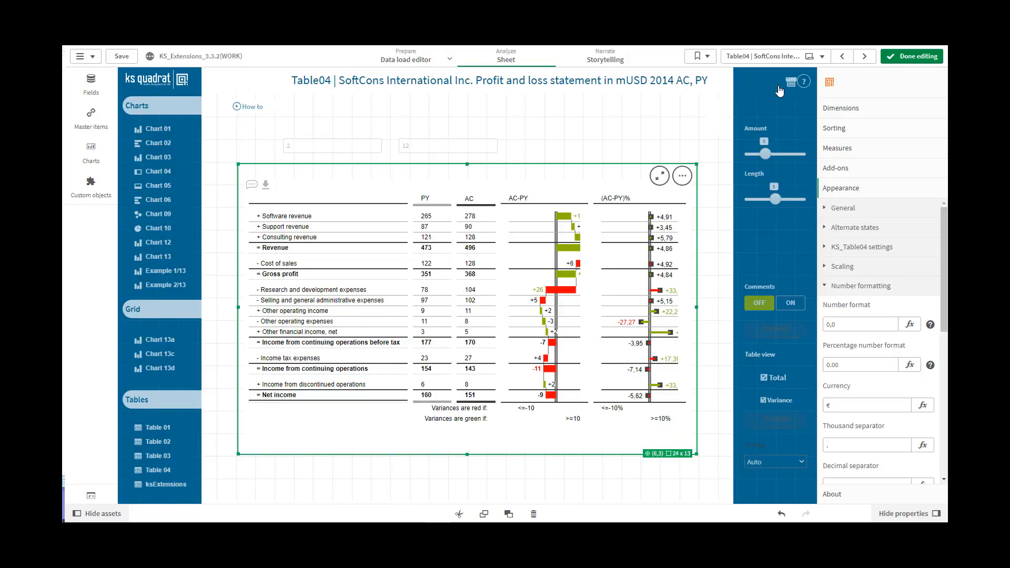
Step: Replace the table's number format with the copied 0,0 format and view the remaining number formatting settings
{"action": "left_click", "coordinate": [840, 323]}
{"action": "left_click_drag", "start_coordinate": [840, 323], "coordinate": [826, 324]}
{"action": "key", "text": "ctrl+v"}
{"action": "left_click", "coordinate": [854, 363]}
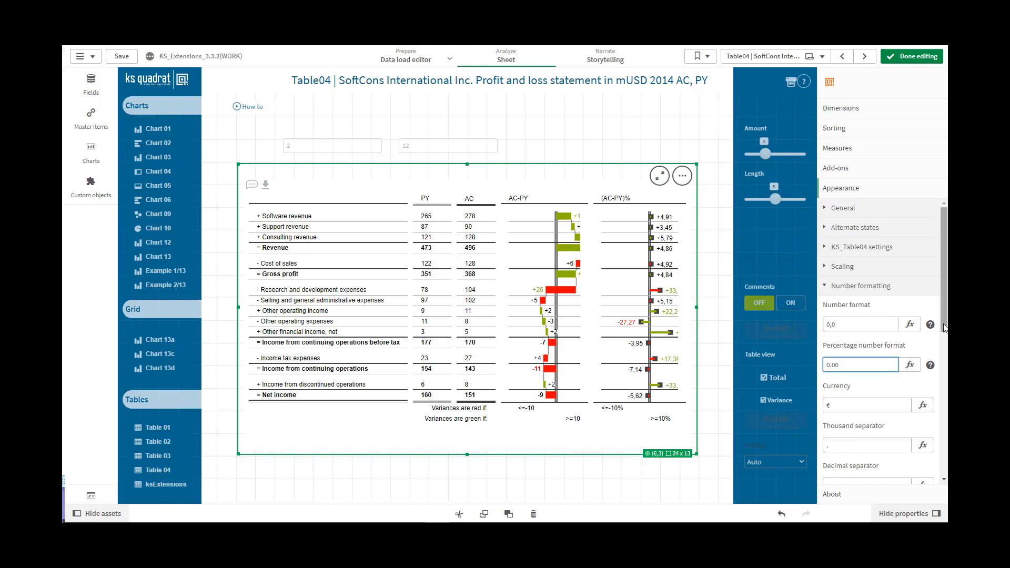
{"action": "left_click_drag", "start_coordinate": [945, 328], "coordinate": [947, 424]}
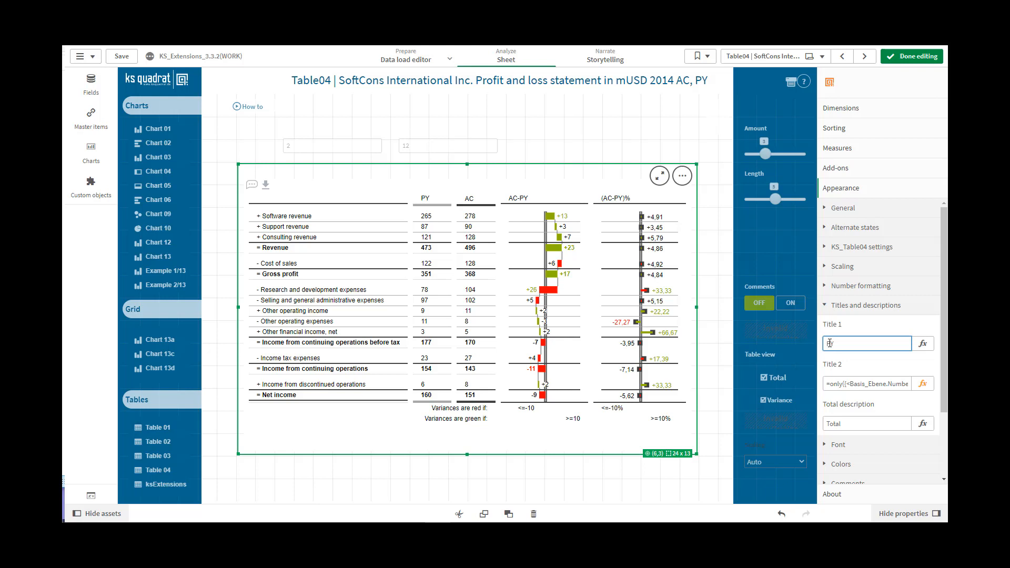
Step: Clear the Title 1 text of the table
{"action": "left_click", "coordinate": [849, 384]}
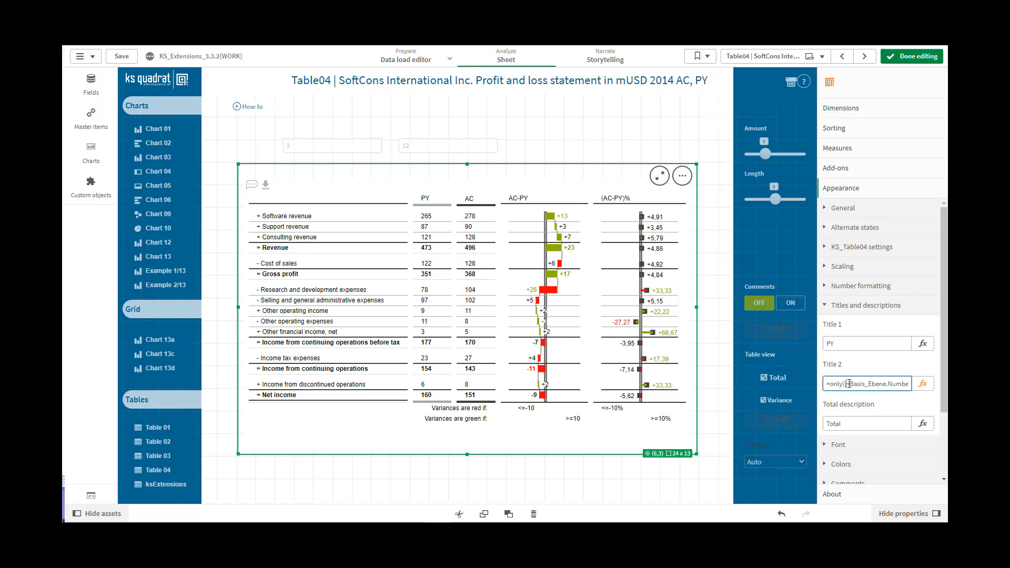
{"action": "left_click", "coordinate": [847, 343]}
{"action": "key", "text": "BackSpace"}
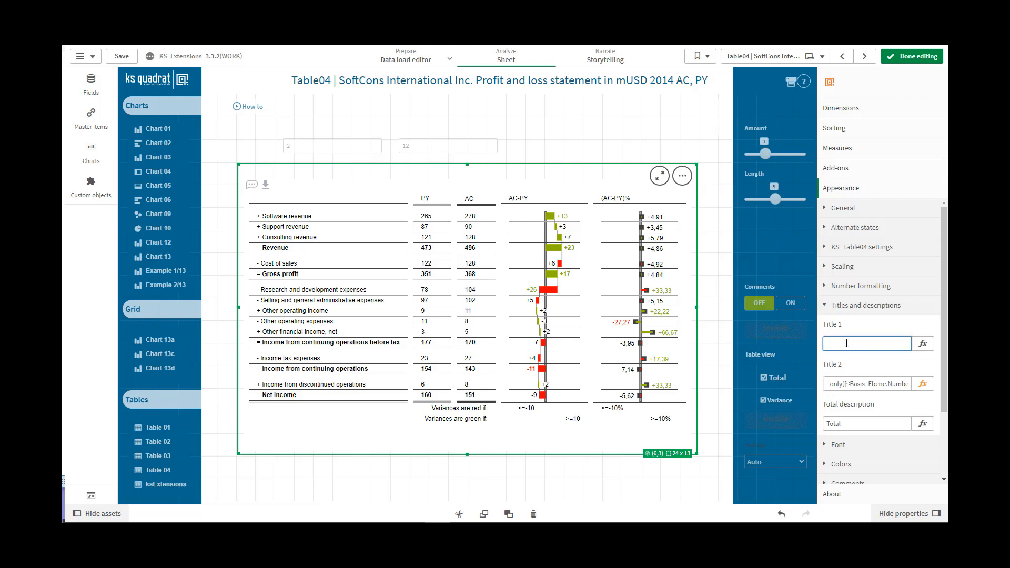
Step: Replace the Title 2 expression with AC and clear the field again
{"action": "left_click", "coordinate": [851, 383]}
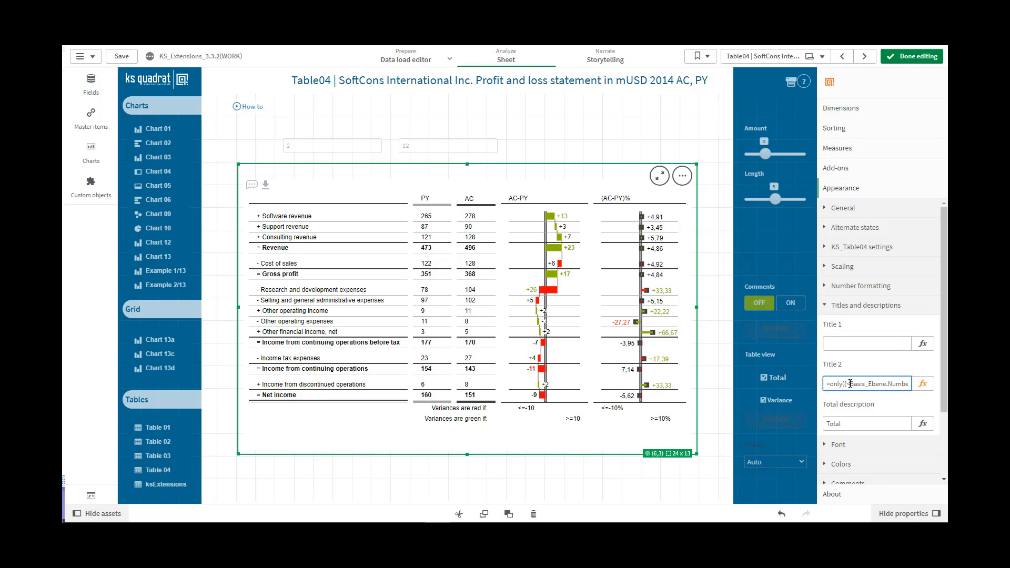
{"action": "key", "text": "ctrl+a"}
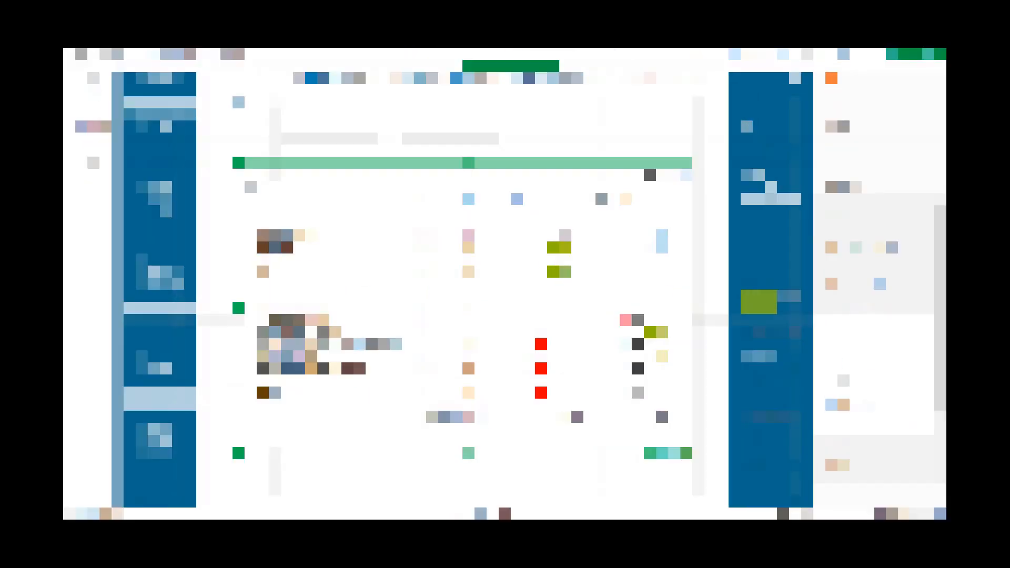
{"action": "type", "text": "AC"}
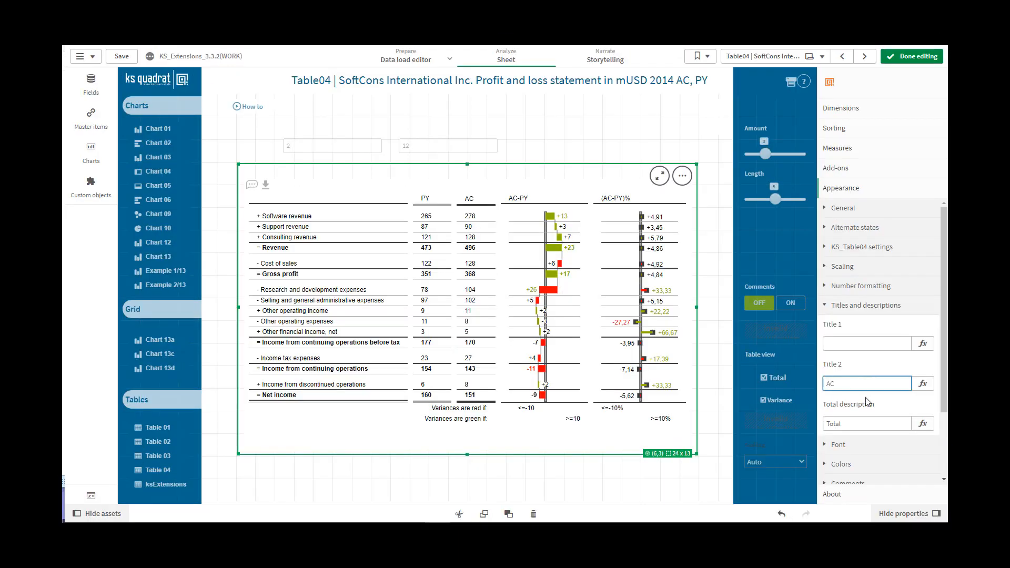
{"action": "key", "text": "BackSpace"}
{"action": "key", "text": "BackSpace"}
Step: Clear the table's Total description and re-enter it as Total
{"action": "left_click", "coordinate": [857, 428]}
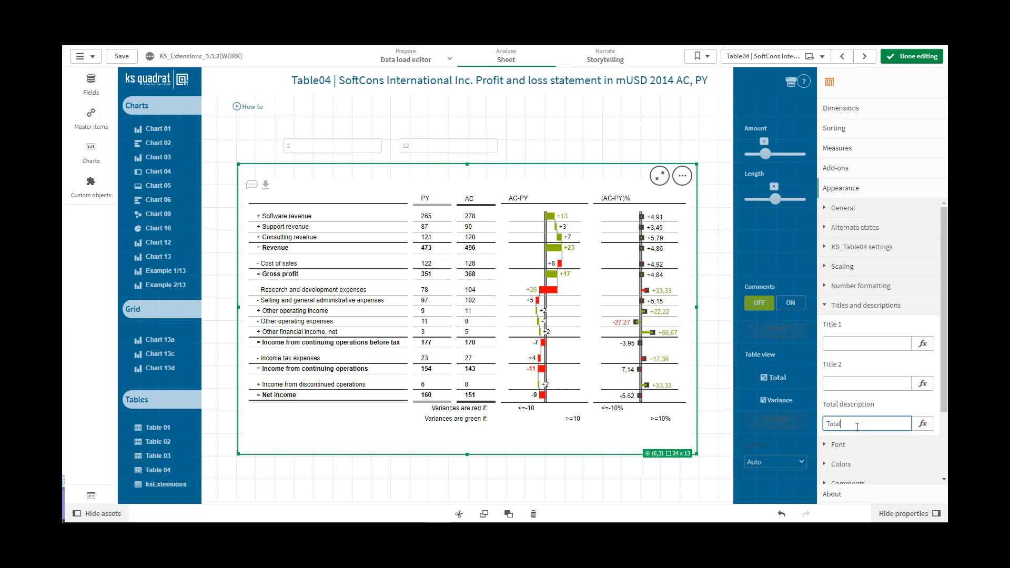
{"action": "key", "text": "BackSpace"}
{"action": "key", "text": "BackSpace"}
{"action": "key", "text": "BackSpace"}
{"action": "key", "text": "BackSpace"}
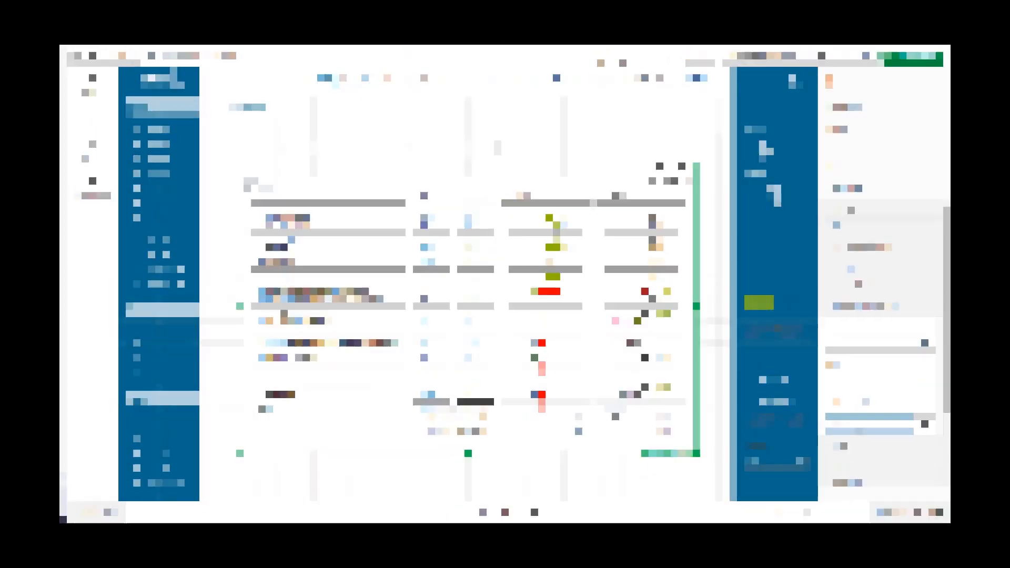
{"action": "type", "text": "otal"}
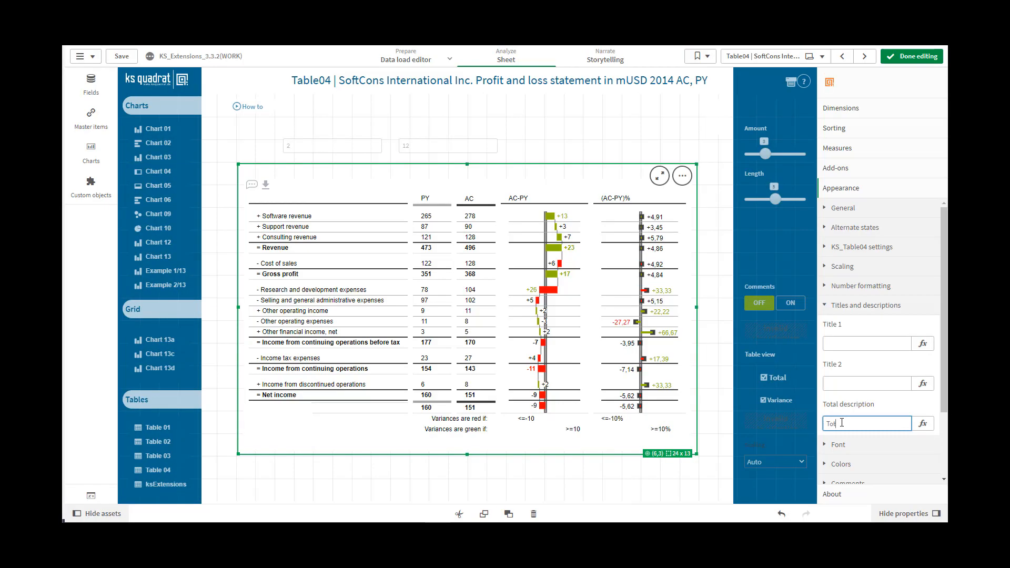
{"action": "left_click", "coordinate": [851, 386]}
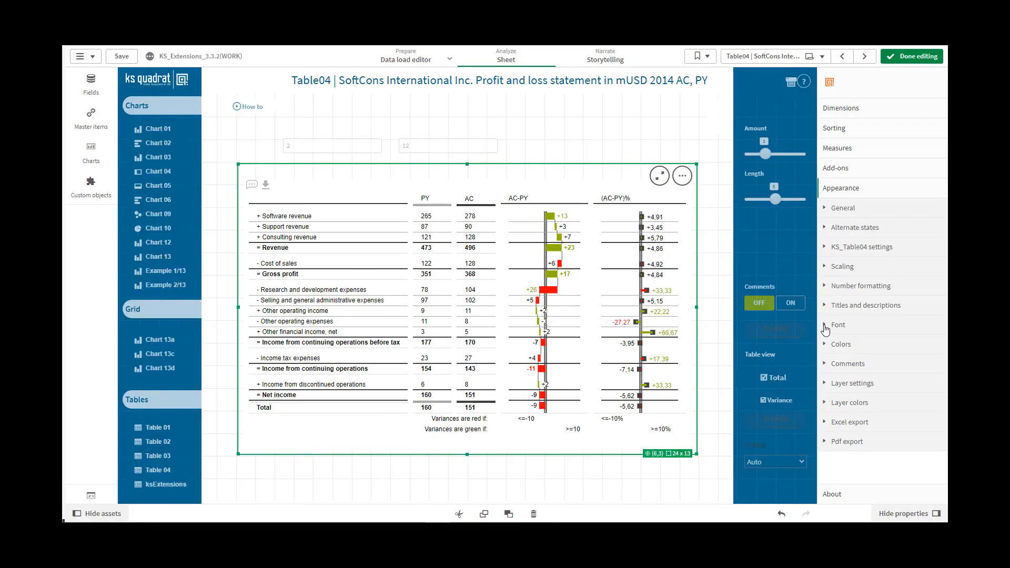
Step: Review the table's font settings, including font, size, color and title font, and open the color settings
{"action": "left_click", "coordinate": [825, 327]}
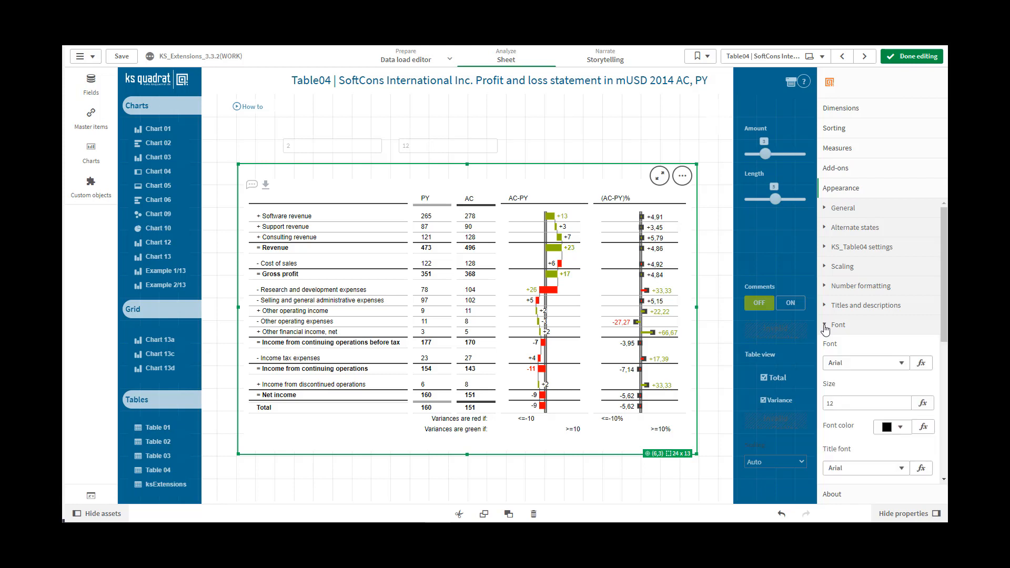
{"action": "left_click_drag", "start_coordinate": [941, 320], "coordinate": [944, 386]}
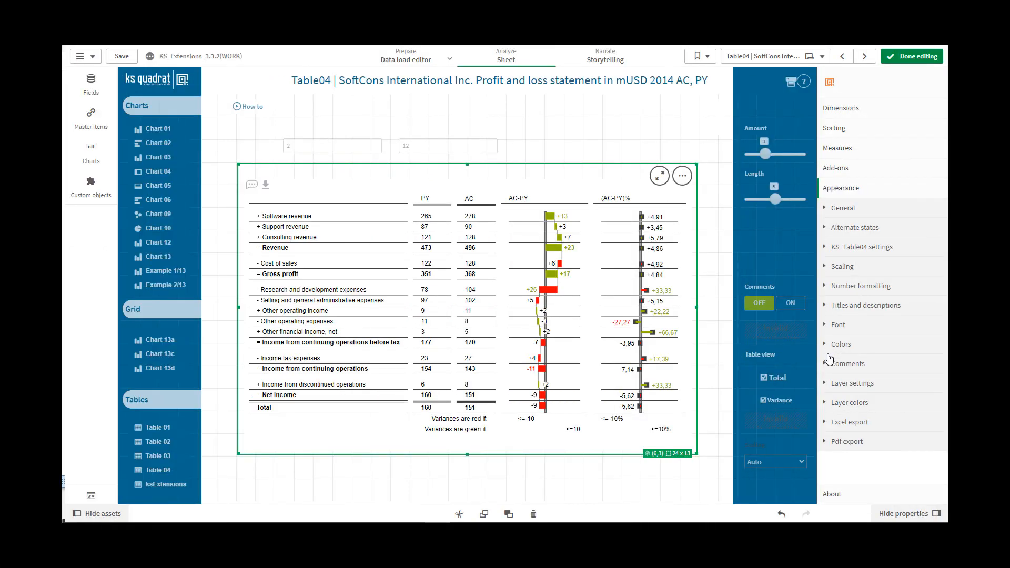
{"action": "left_click", "coordinate": [829, 355]}
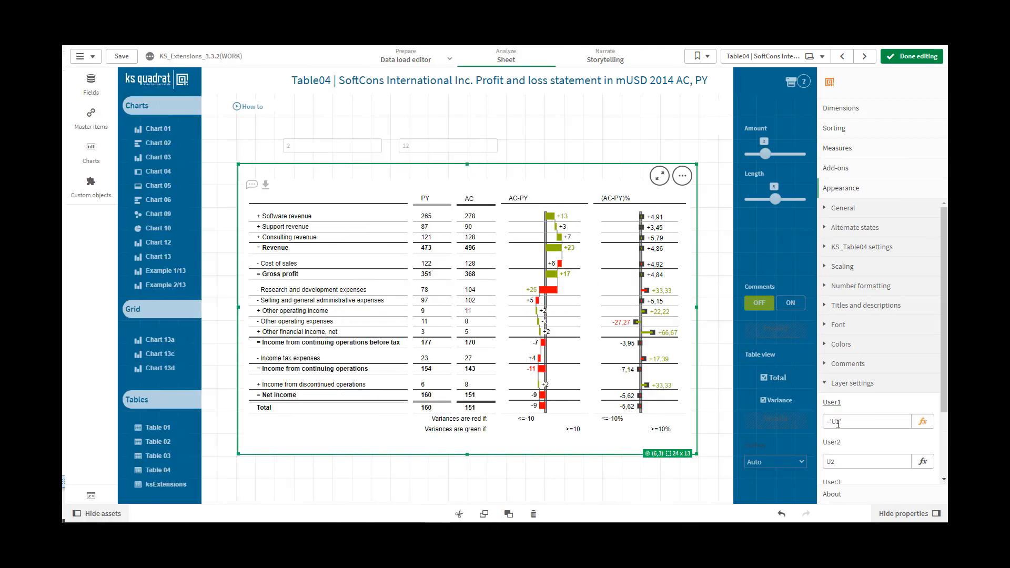
Step: Set the User1 name in the layer settings to the expression ='User1'
{"action": "left_click", "coordinate": [838, 424]}
{"action": "type", "text": "ser"}
{"action": "left_click", "coordinate": [844, 461]}
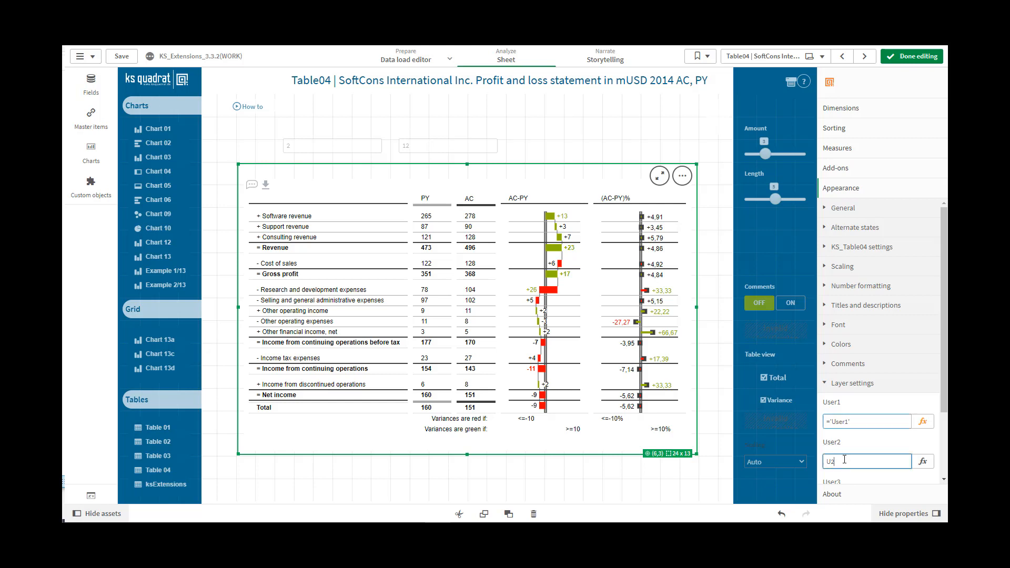
Step: Set the First line type in the KS_Table04 settings to User1
{"action": "left_click", "coordinate": [829, 250]}
{"action": "scroll", "coordinate": [867, 295], "scroll_direction": "down", "scroll_amount": 3}
{"action": "left_click", "coordinate": [871, 326]}
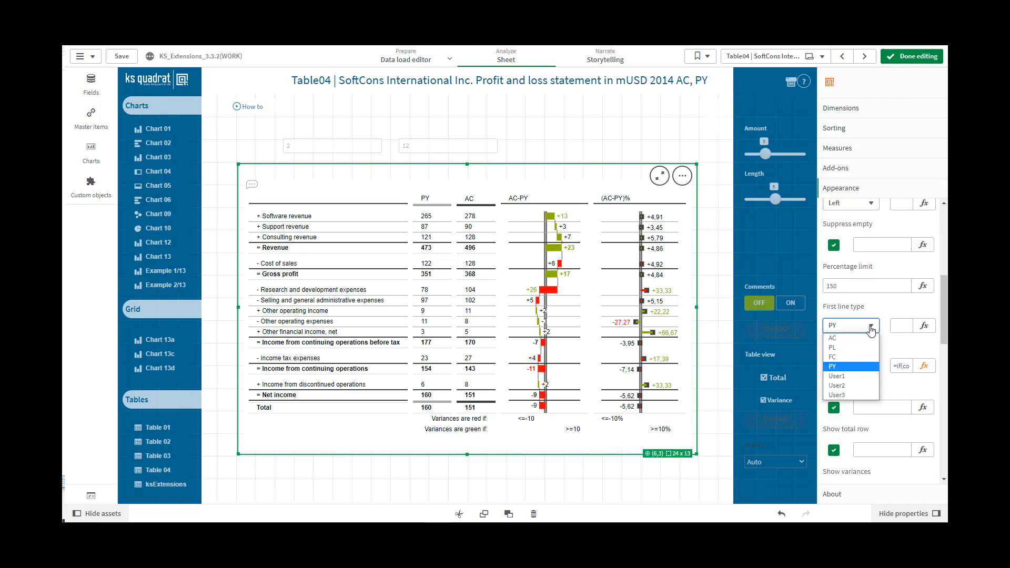
{"action": "left_click", "coordinate": [844, 376]}
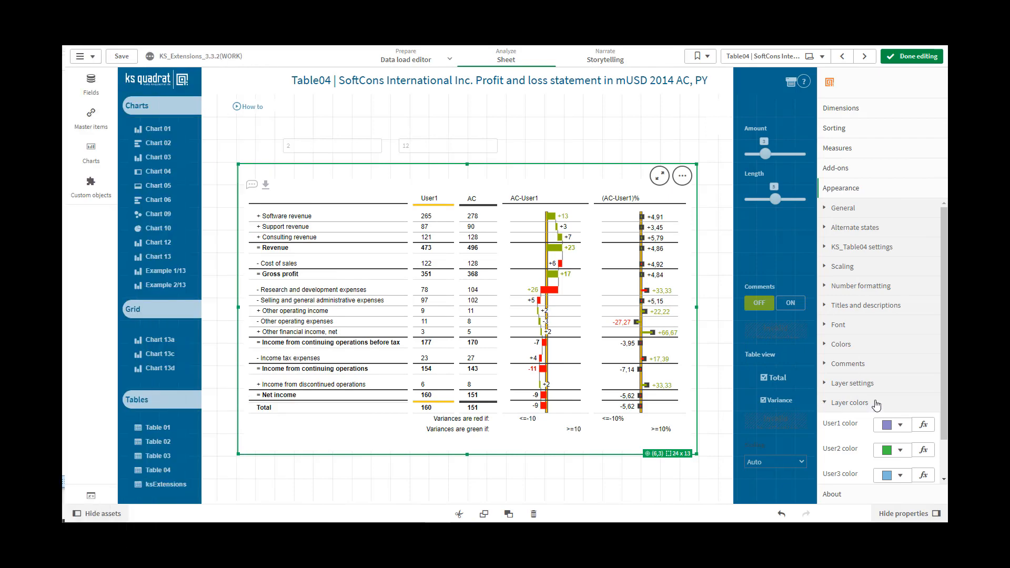
Step: Review the table's layer colors, comments, Excel export and Pdf export settings
{"action": "left_click_drag", "start_coordinate": [946, 438], "coordinate": [945, 450]}
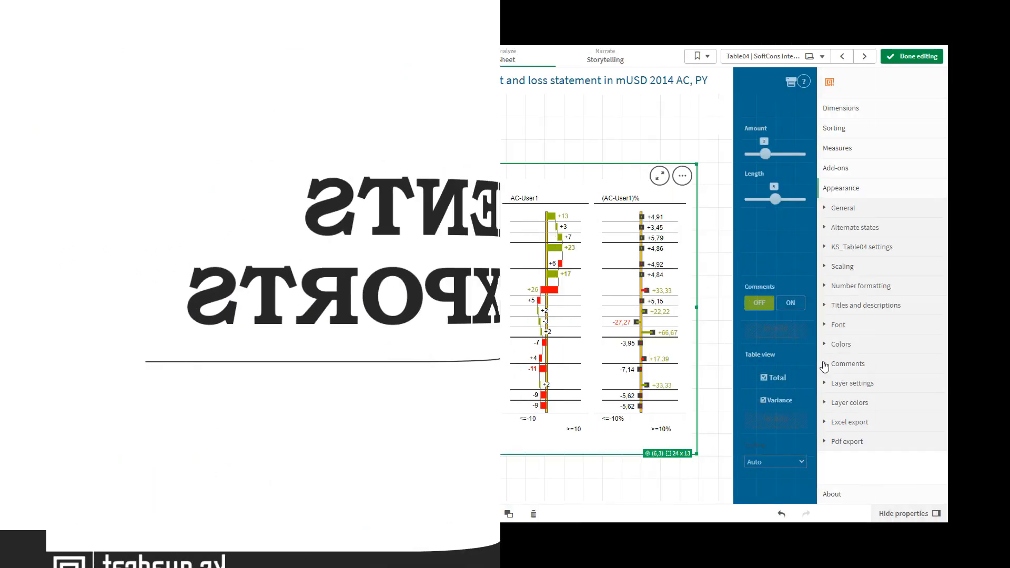
{"action": "left_click", "coordinate": [825, 365]}
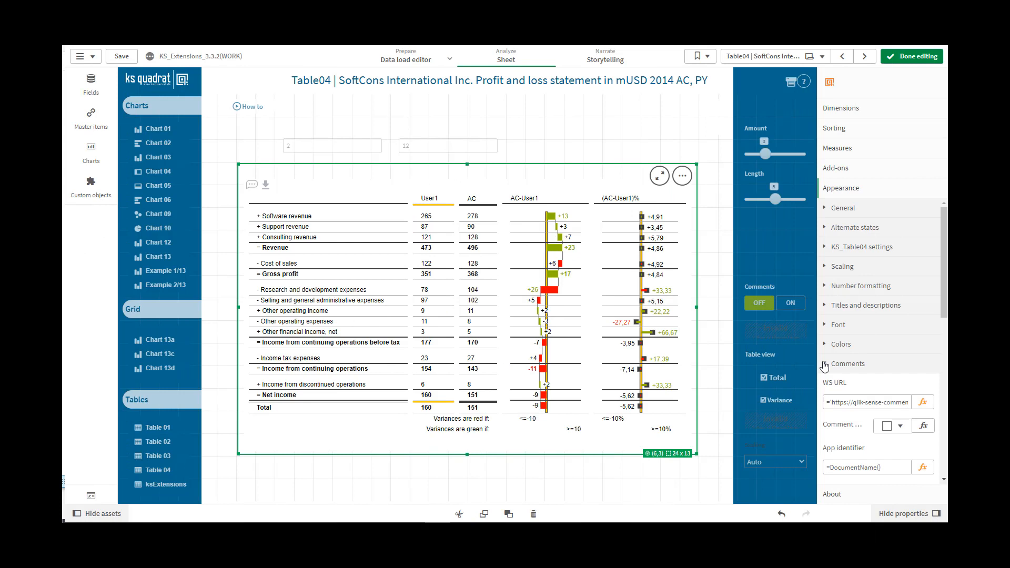
{"action": "left_click", "coordinate": [824, 365]}
{"action": "left_click", "coordinate": [825, 422]}
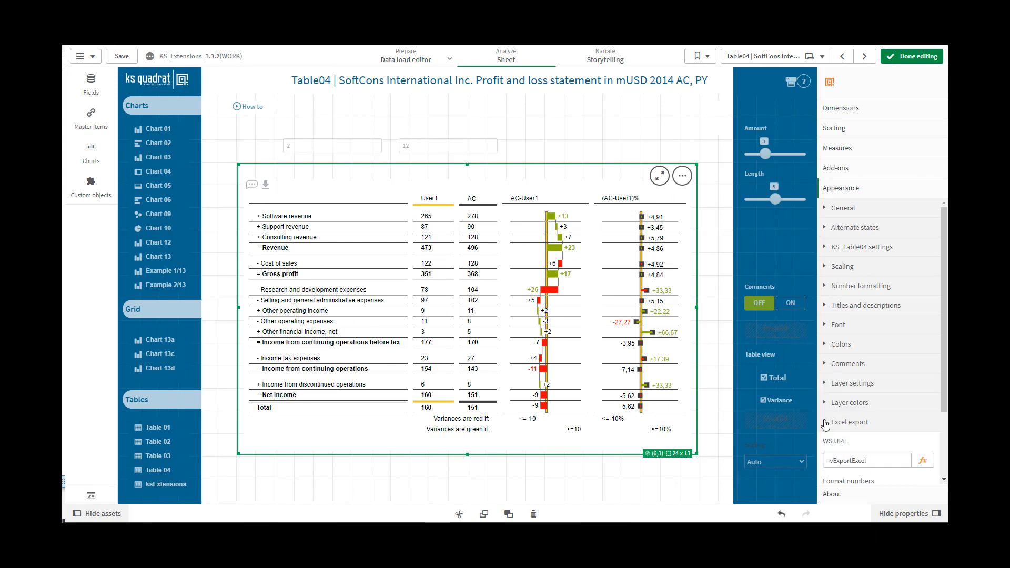
{"action": "scroll", "coordinate": [945, 402], "scroll_direction": "down", "scroll_amount": 3}
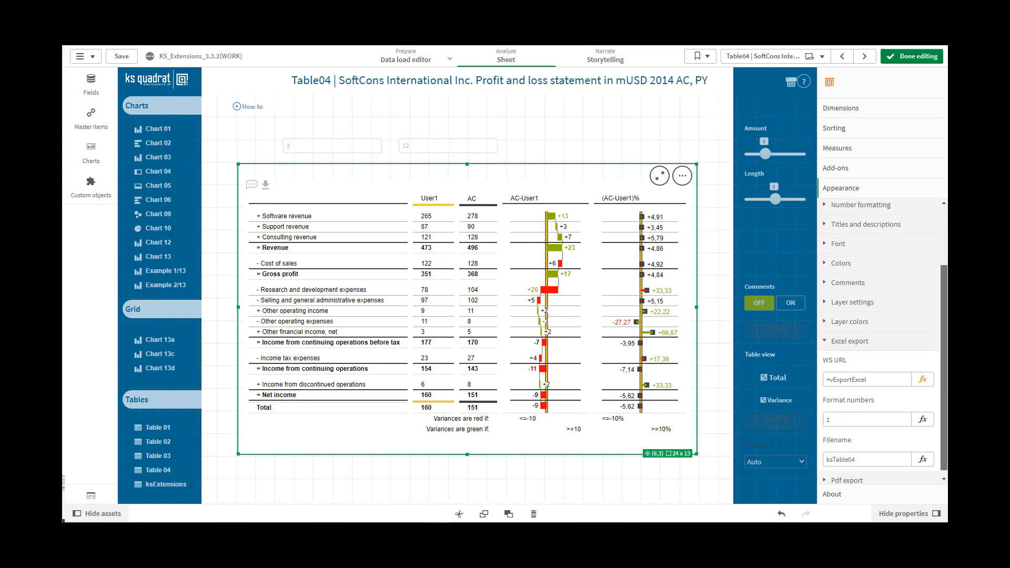
{"action": "left_click", "coordinate": [827, 338]}
{"action": "left_click", "coordinate": [826, 443]}
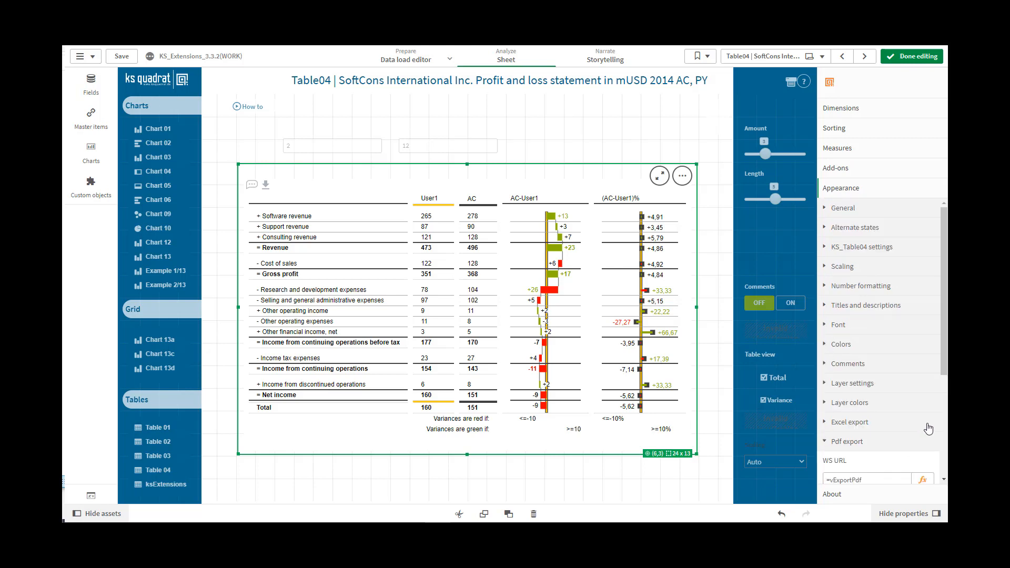